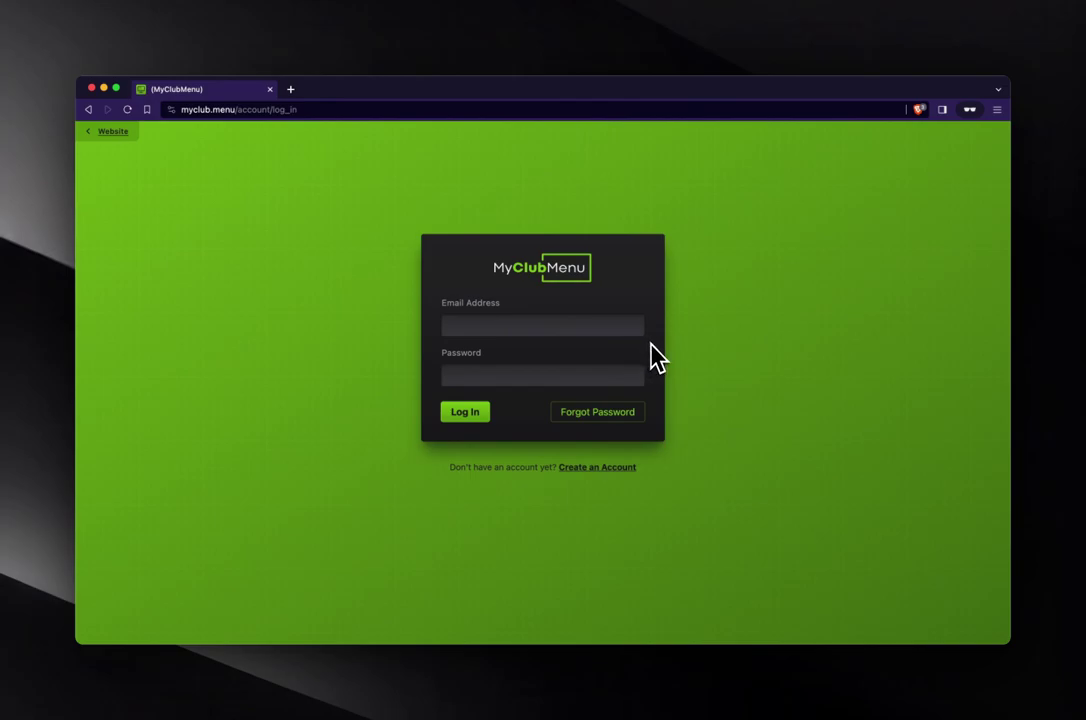
- Log in to MyClubMenu with the demo account's email and password
left_click(565, 327)
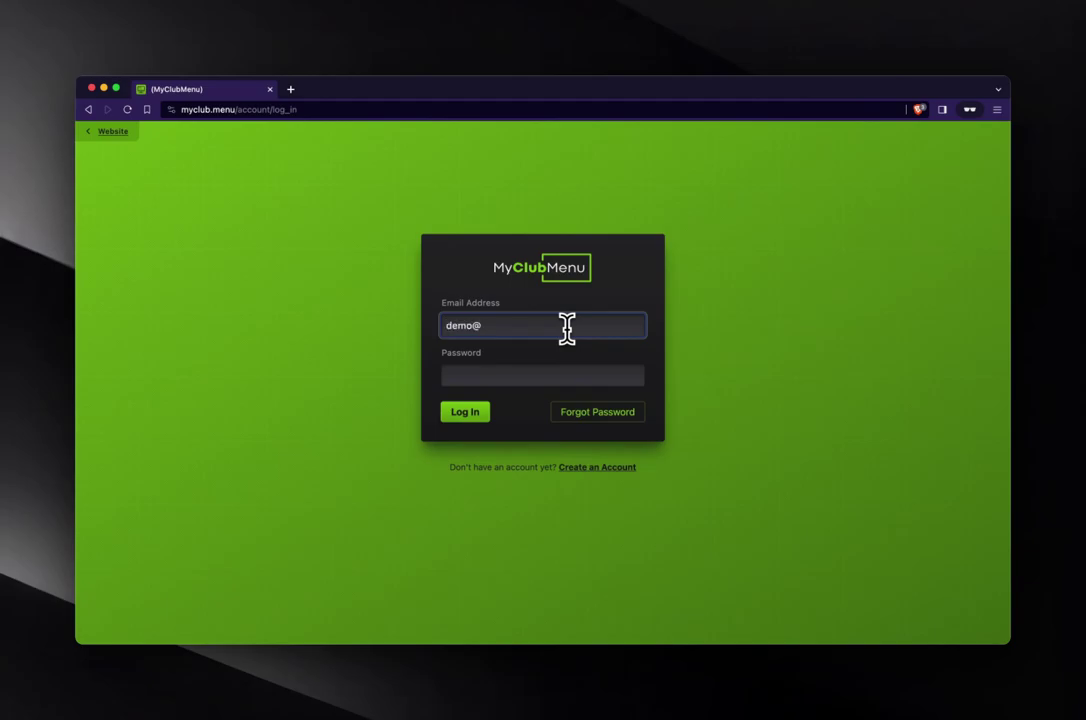
key("Tab")
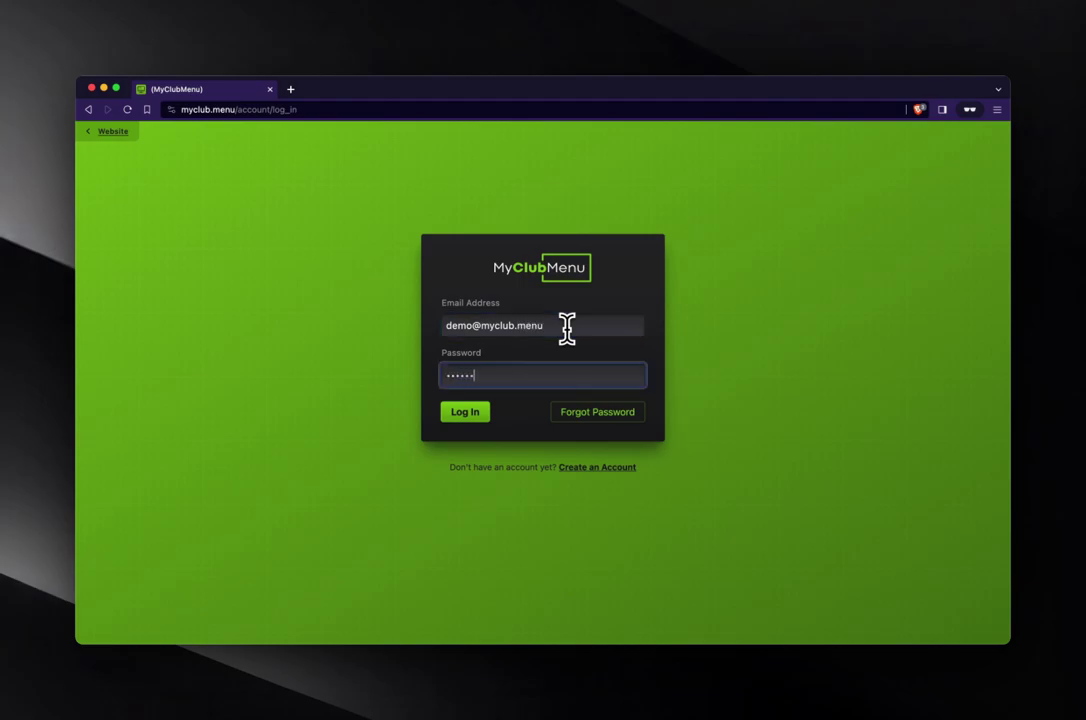
key("Return")
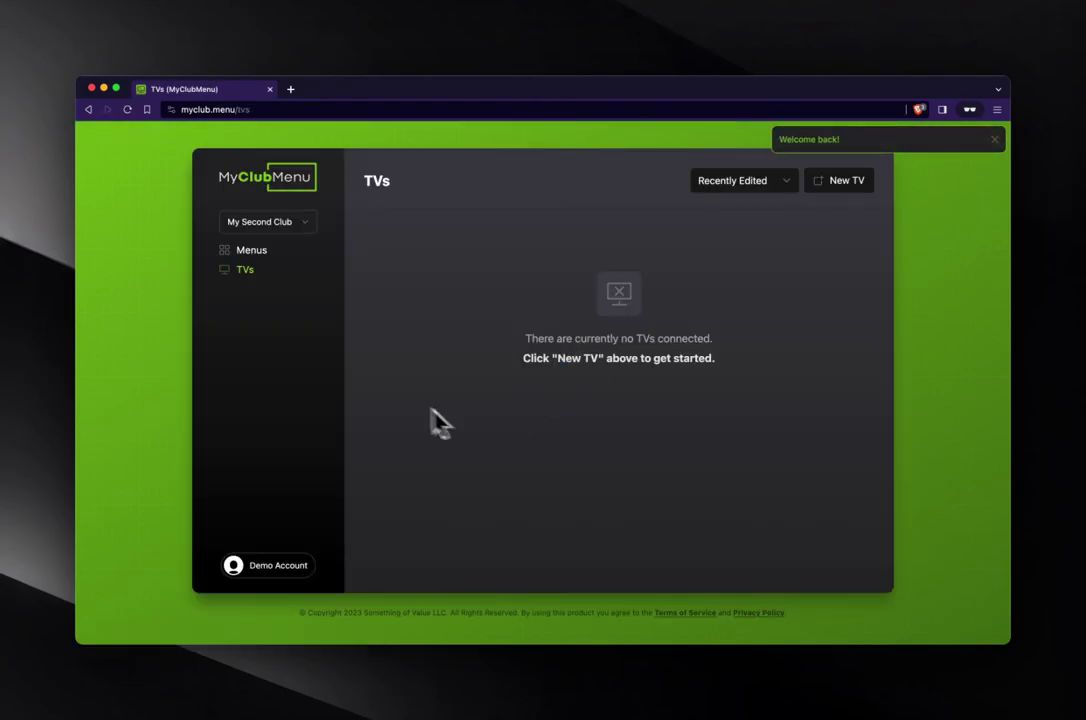
left_click(310, 230)
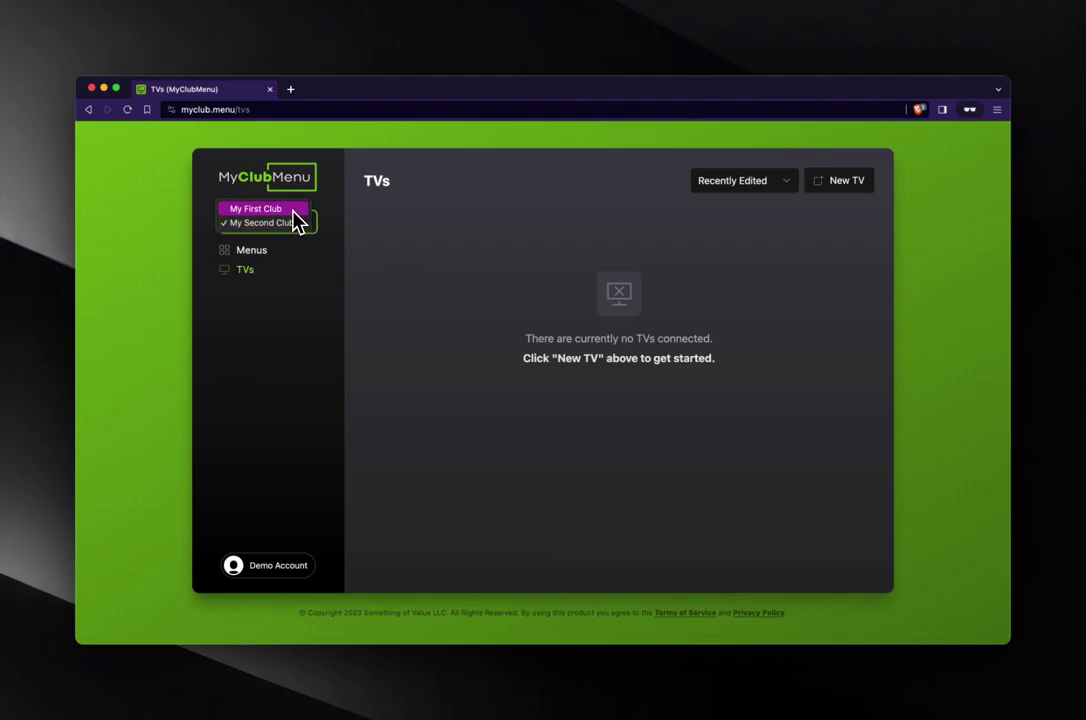
left_click(295, 214)
left_click(252, 250)
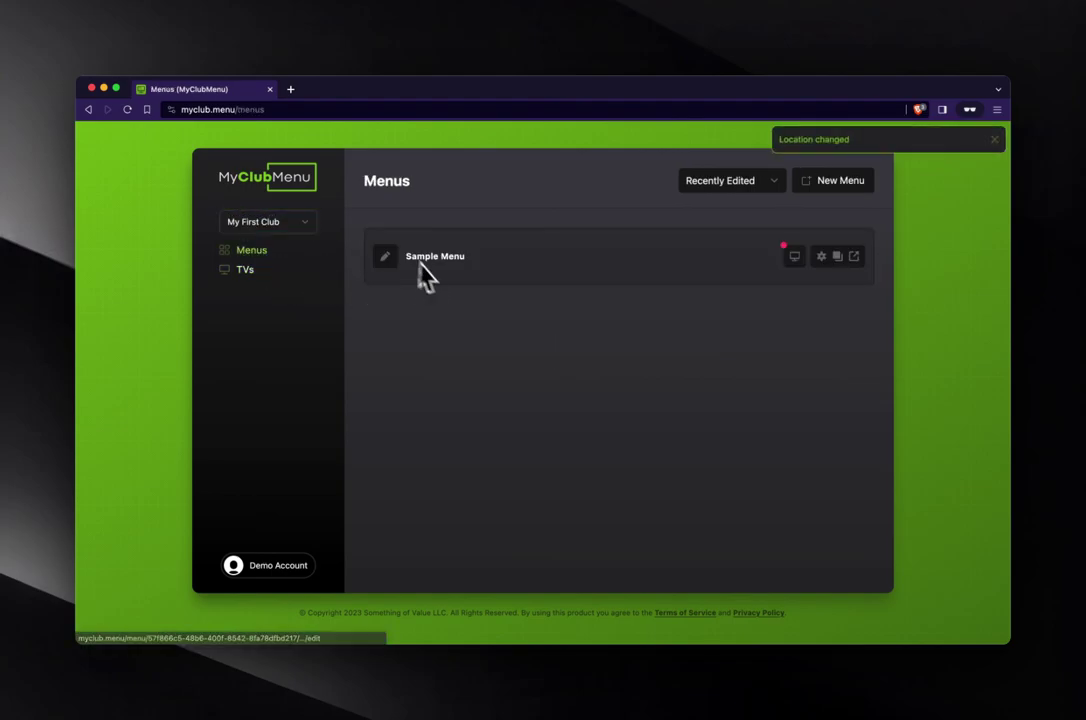
left_click(278, 224)
left_click(280, 236)
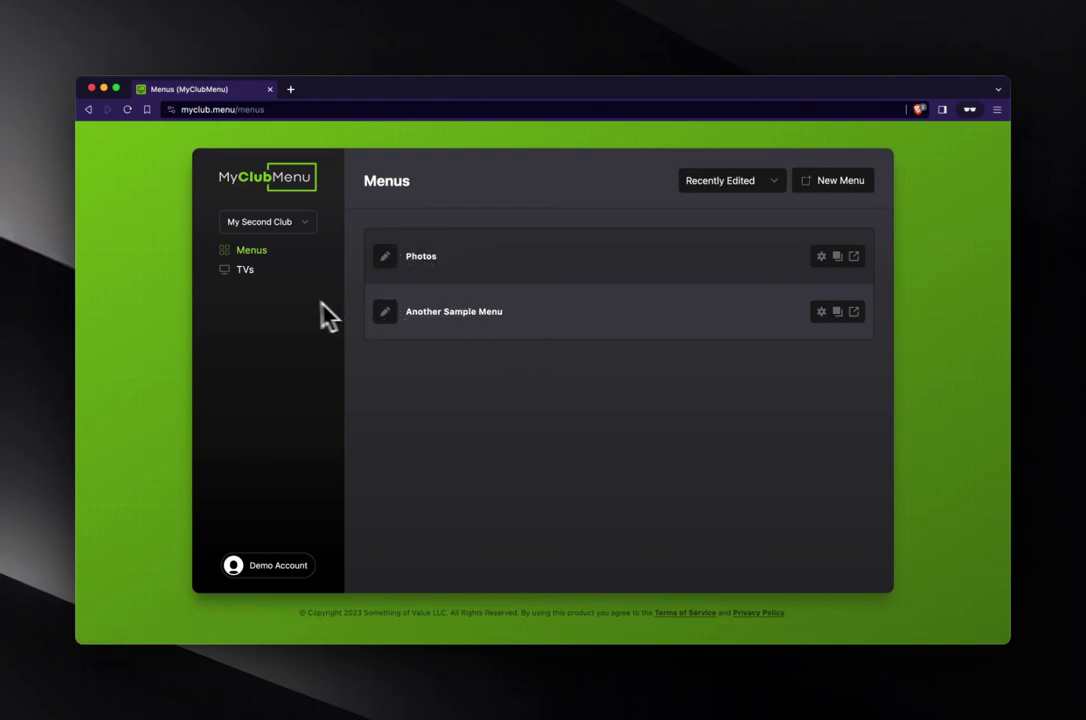
left_click(246, 272)
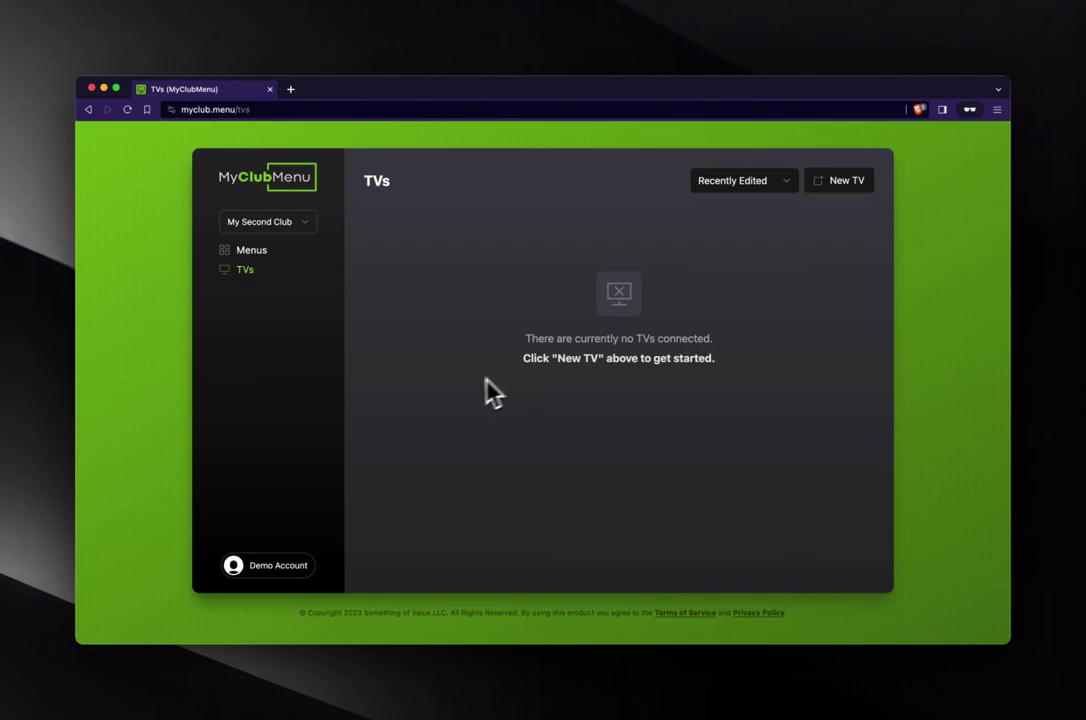
- Start a new TV and get its connection code from myclub.menu/tv in a private tab
left_click(843, 196)
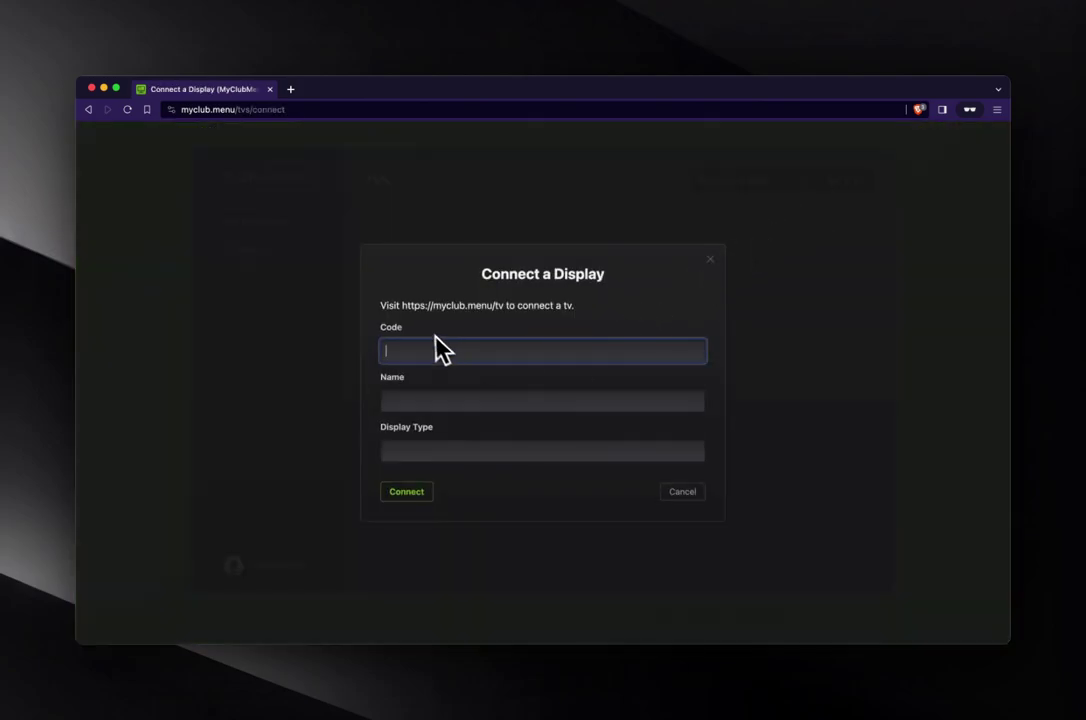
left_click_drag(404, 304, 504, 308)
key("super+c")
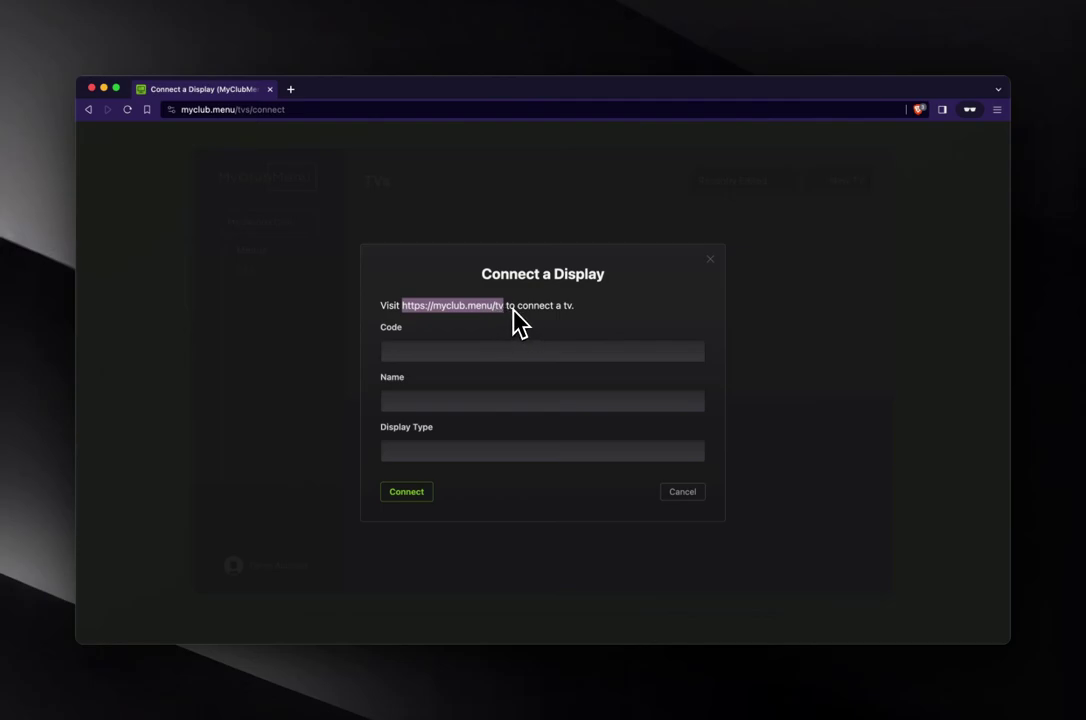
left_click(290, 89)
key("super+v")
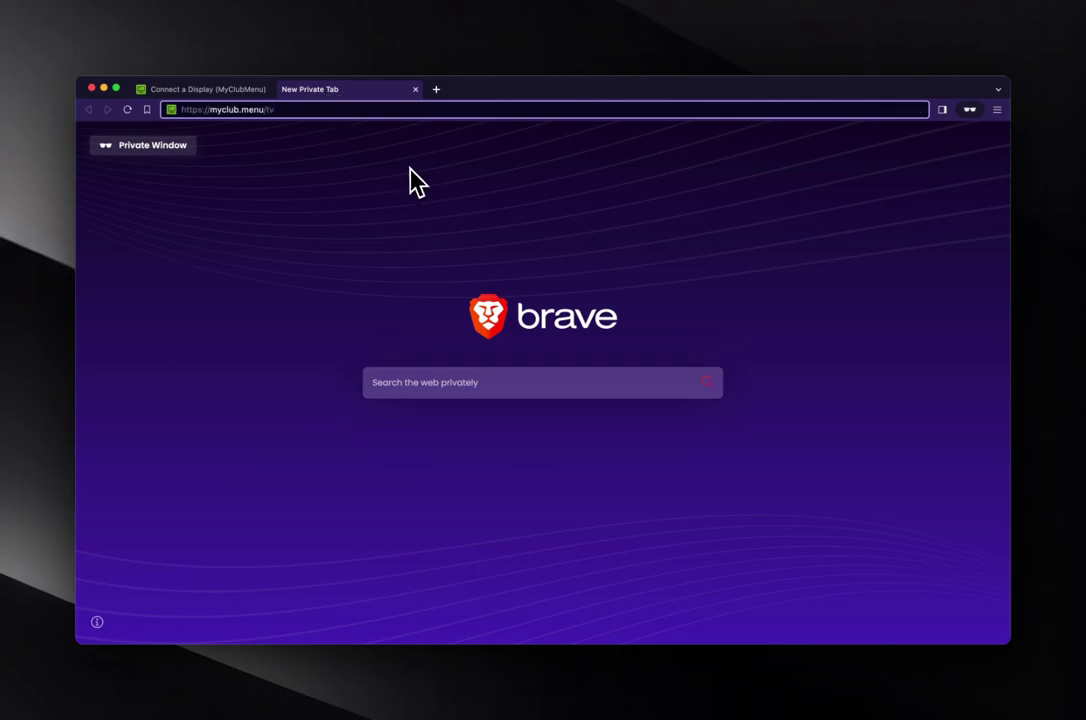
key("Return")
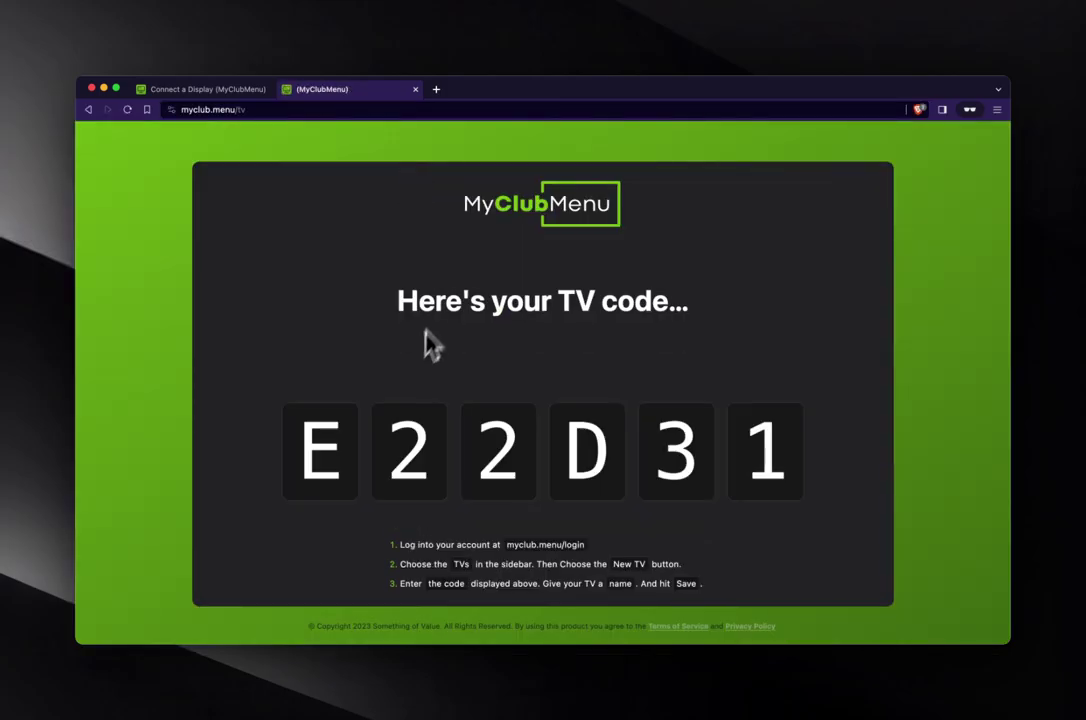
left_click_drag(291, 456, 807, 452)
key("super+c")
- Enter the code, name the display 'Example TV' with type Browser, and connect it
left_click(228, 92)
left_click(475, 351)
key("super+v")
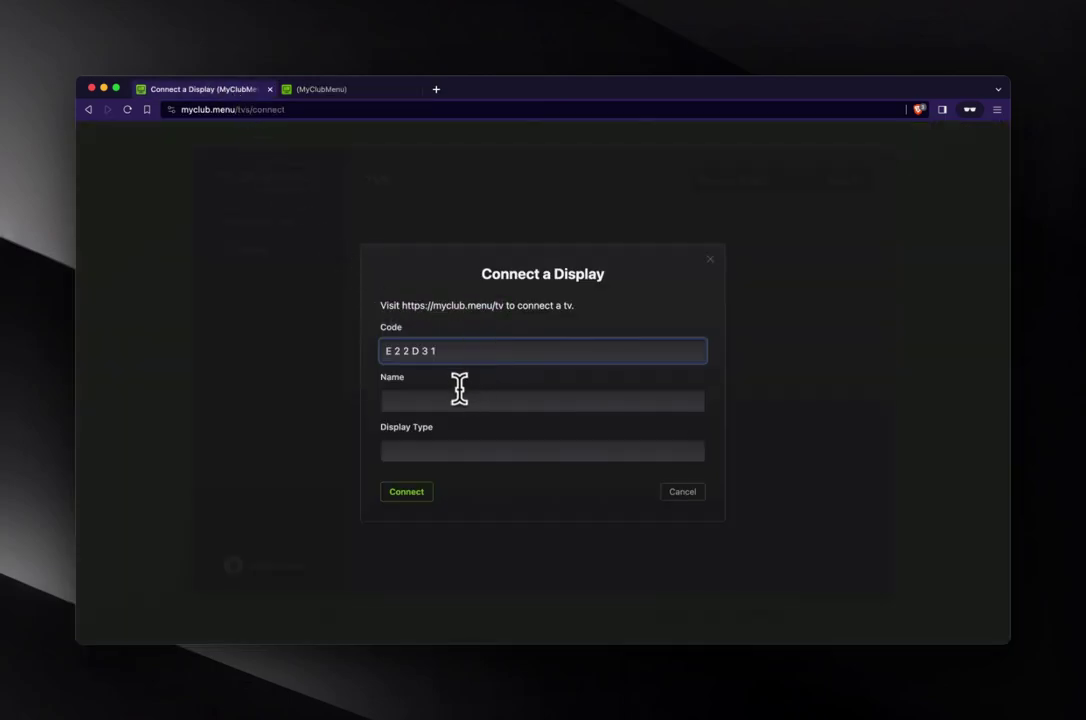
left_click(448, 399)
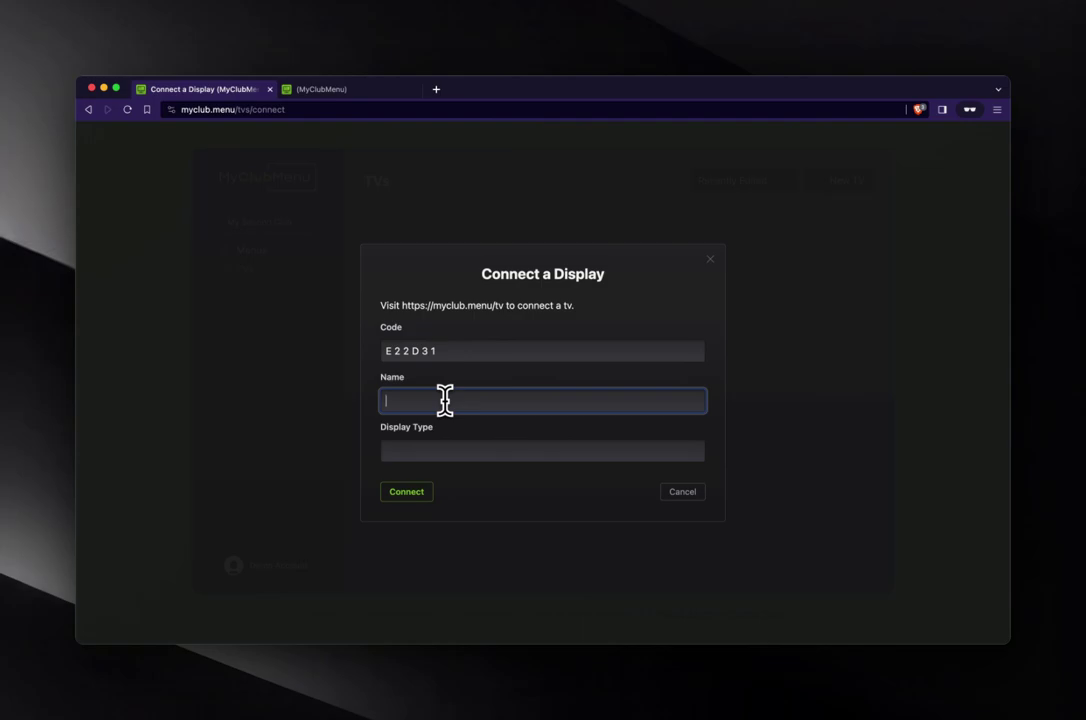
type("Example TV")
key("Tab")
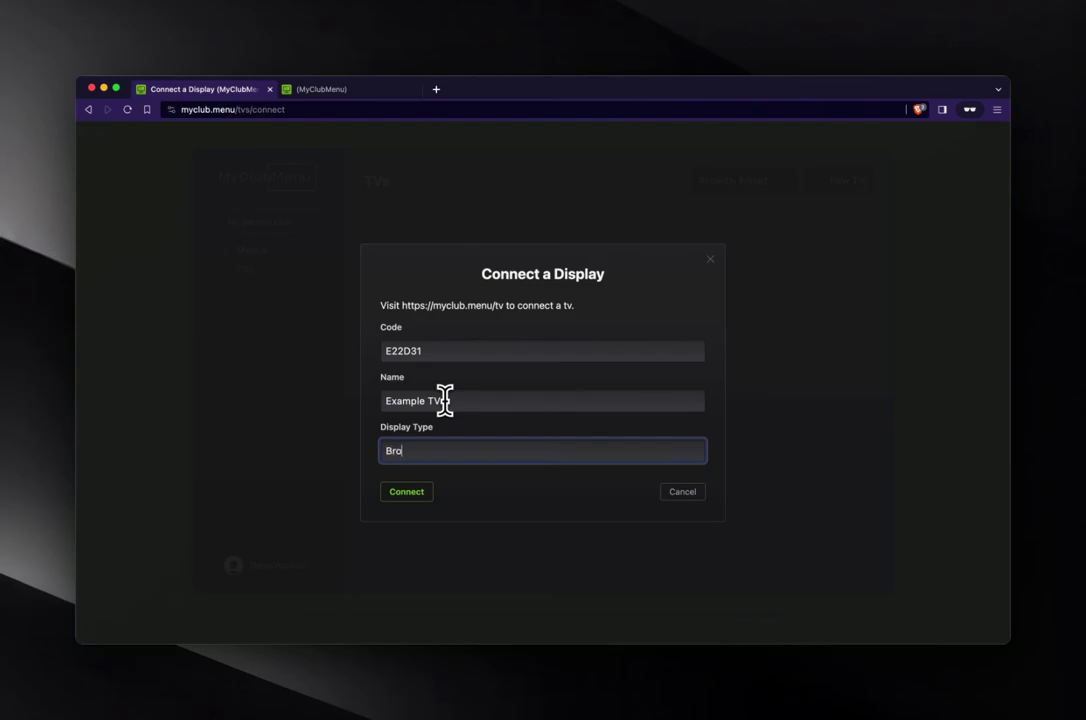
key("Return")
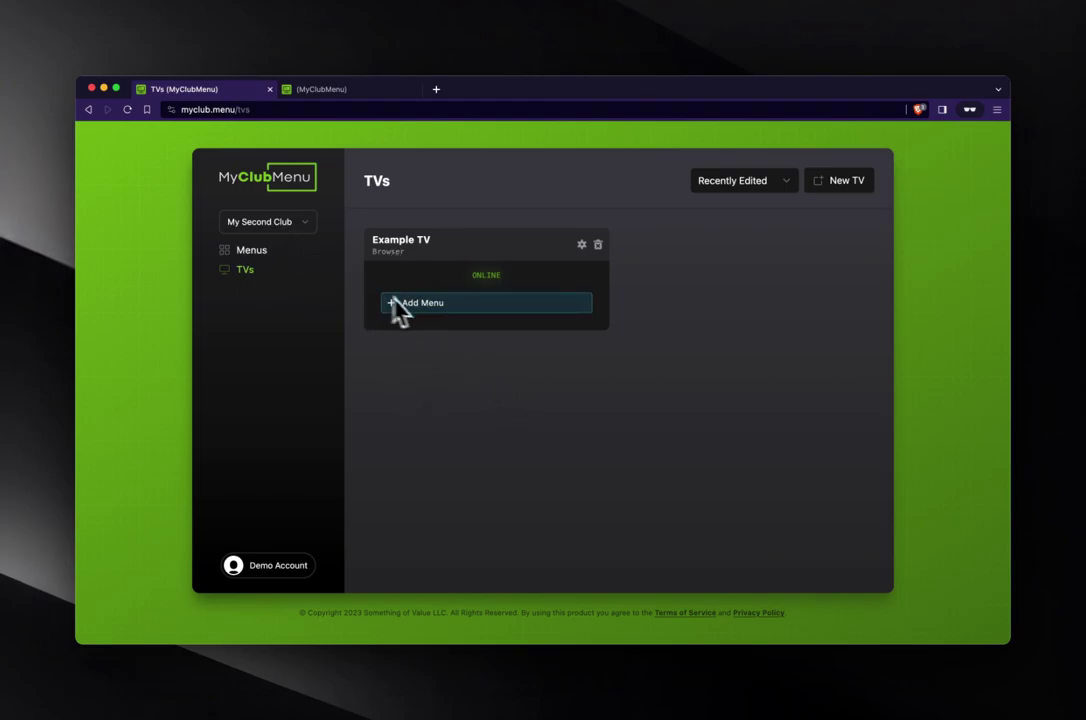
- Assign Another Sample Menu to Example TV and confirm the TV tab shows the shakes menu
left_click(362, 91)
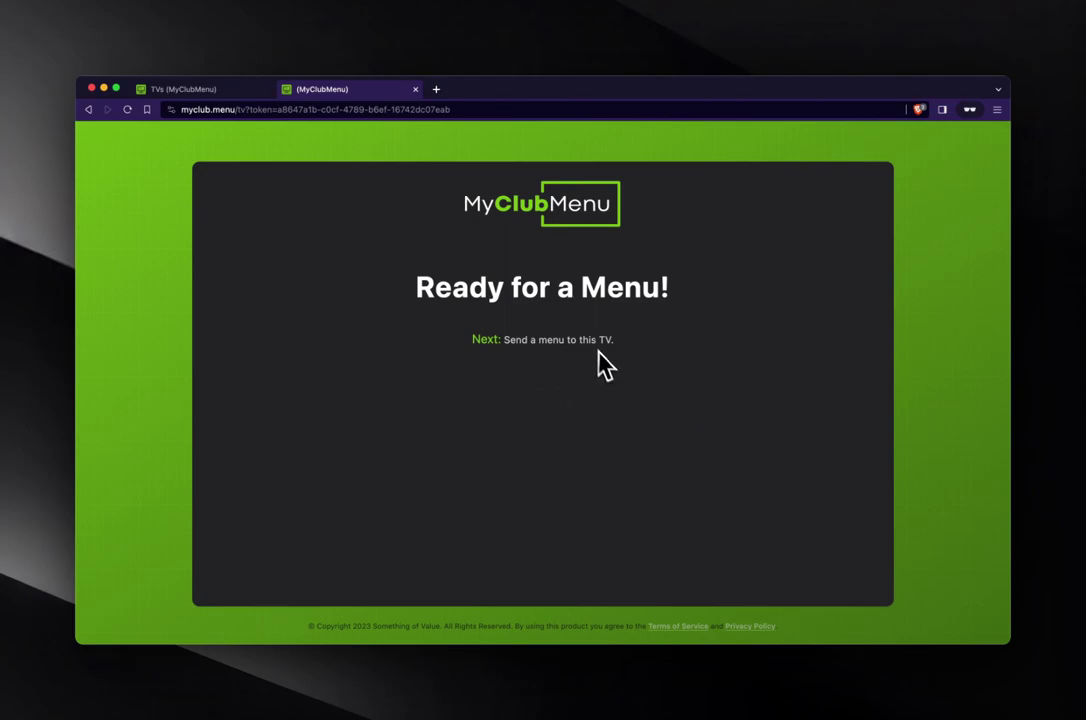
left_click(180, 90)
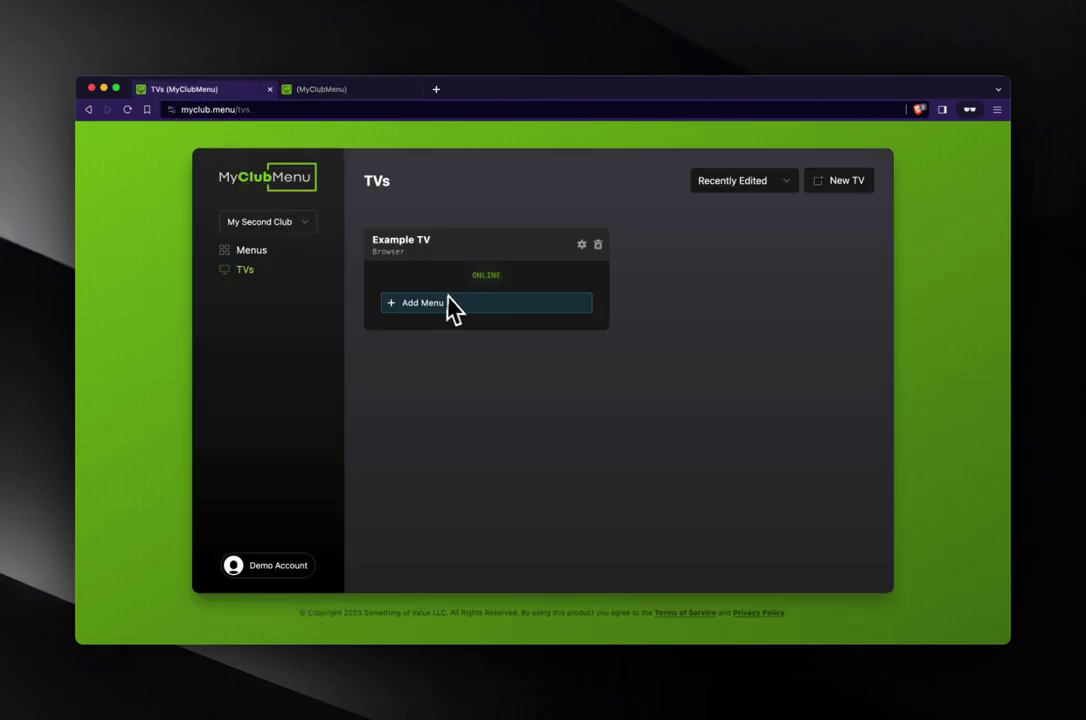
left_click(424, 306)
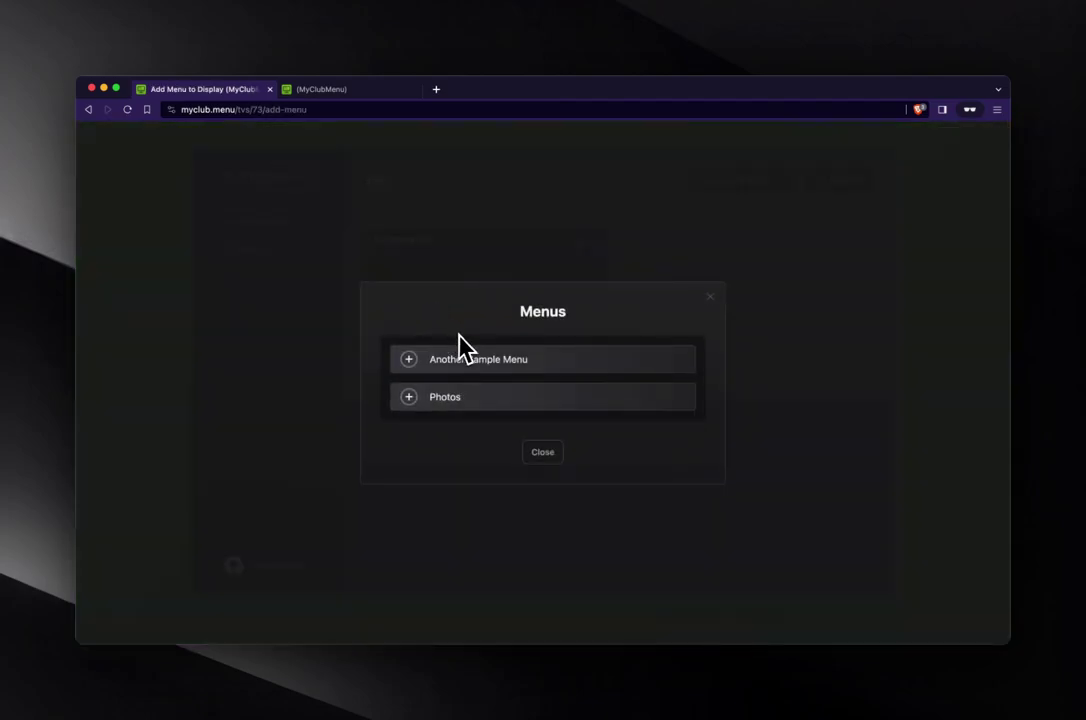
left_click(508, 366)
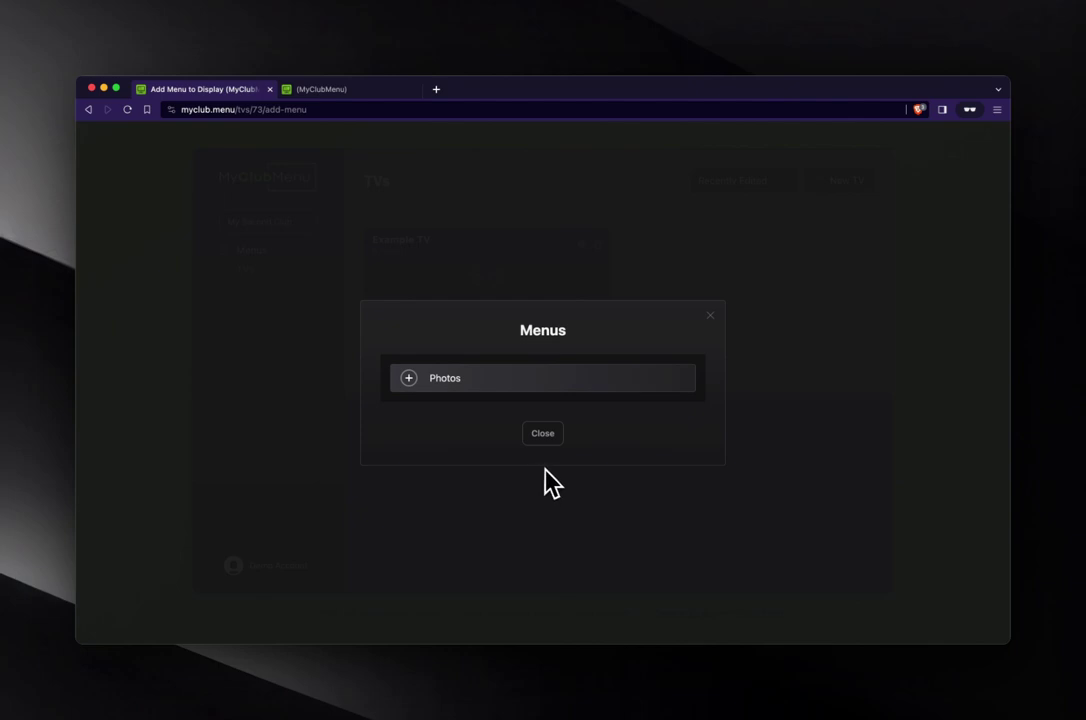
left_click(545, 436)
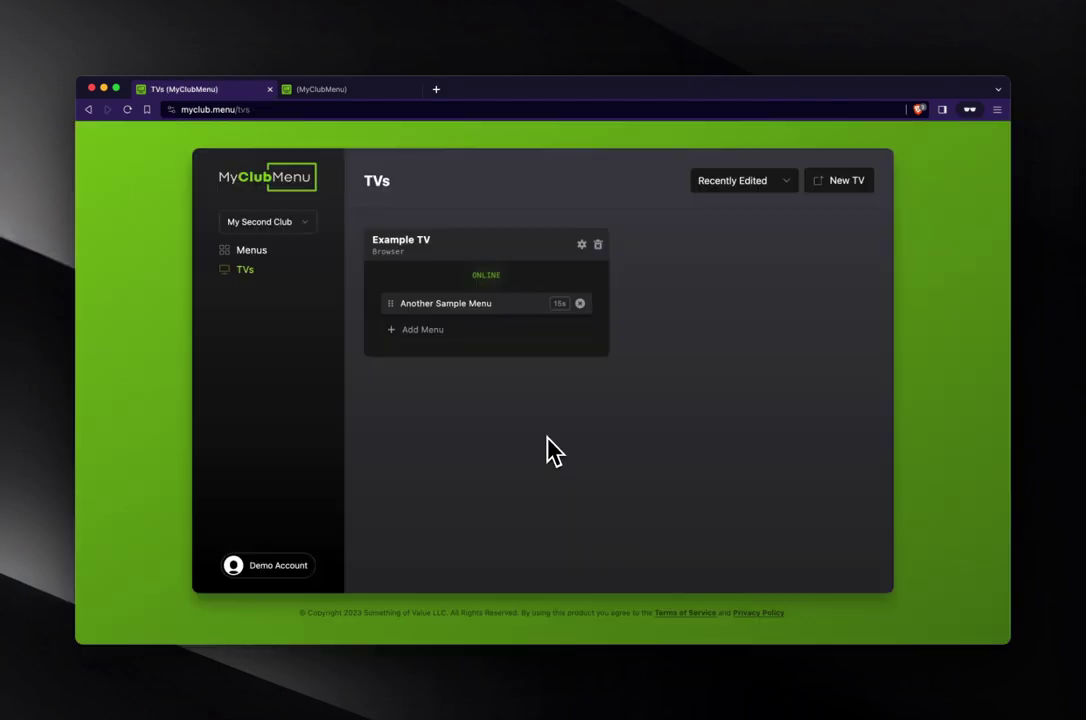
left_click(372, 91)
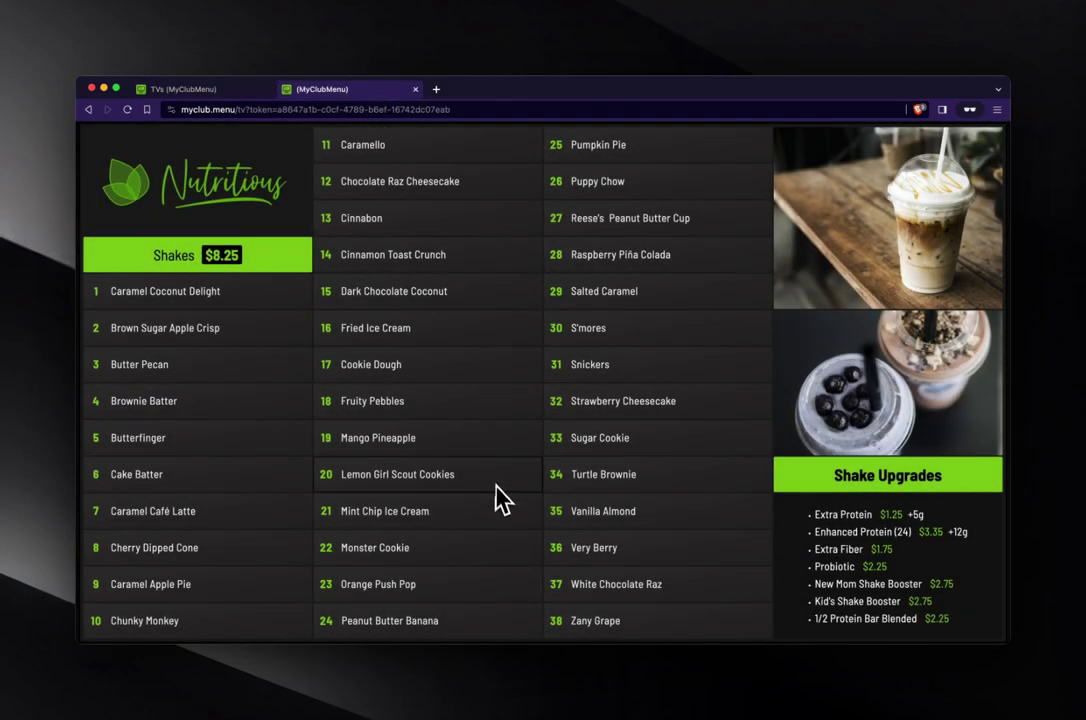
left_click(210, 92)
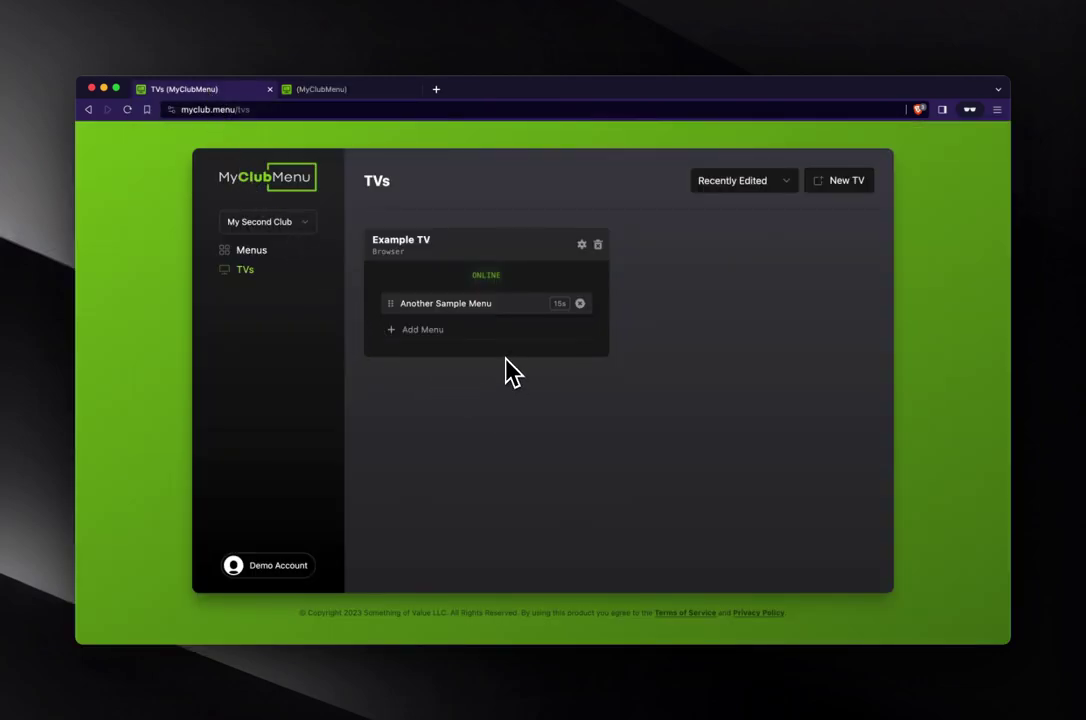
- Add the Photos menu to Example TV's rotation at 15 seconds and preview it on the TV tab
left_click(435, 340)
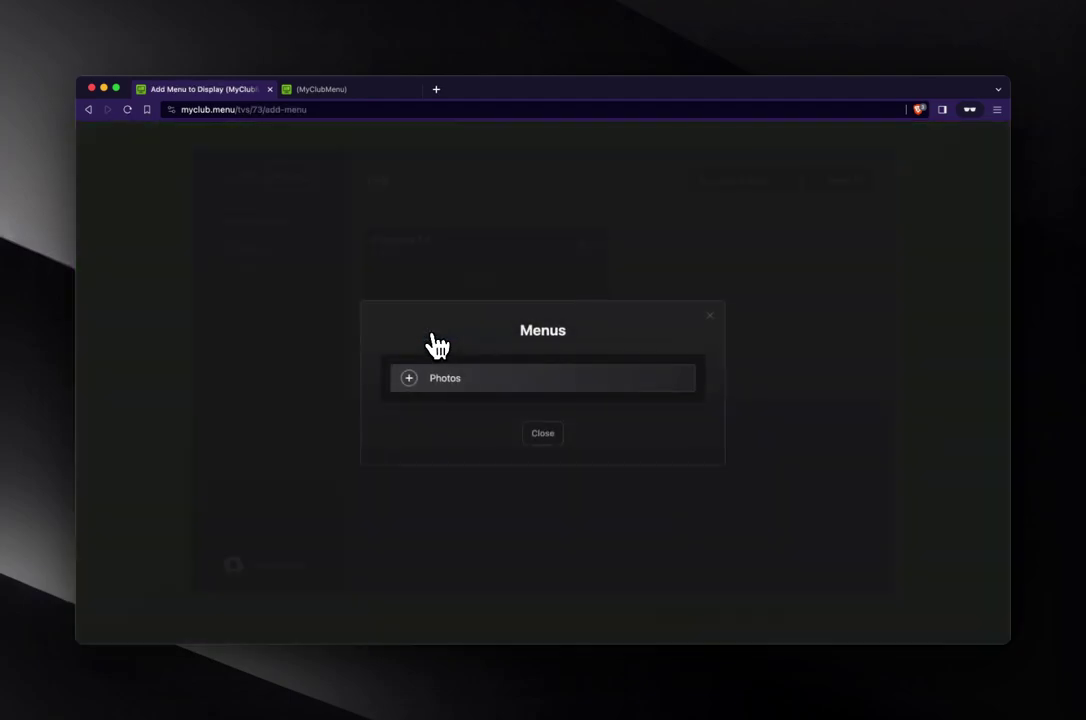
left_click(508, 385)
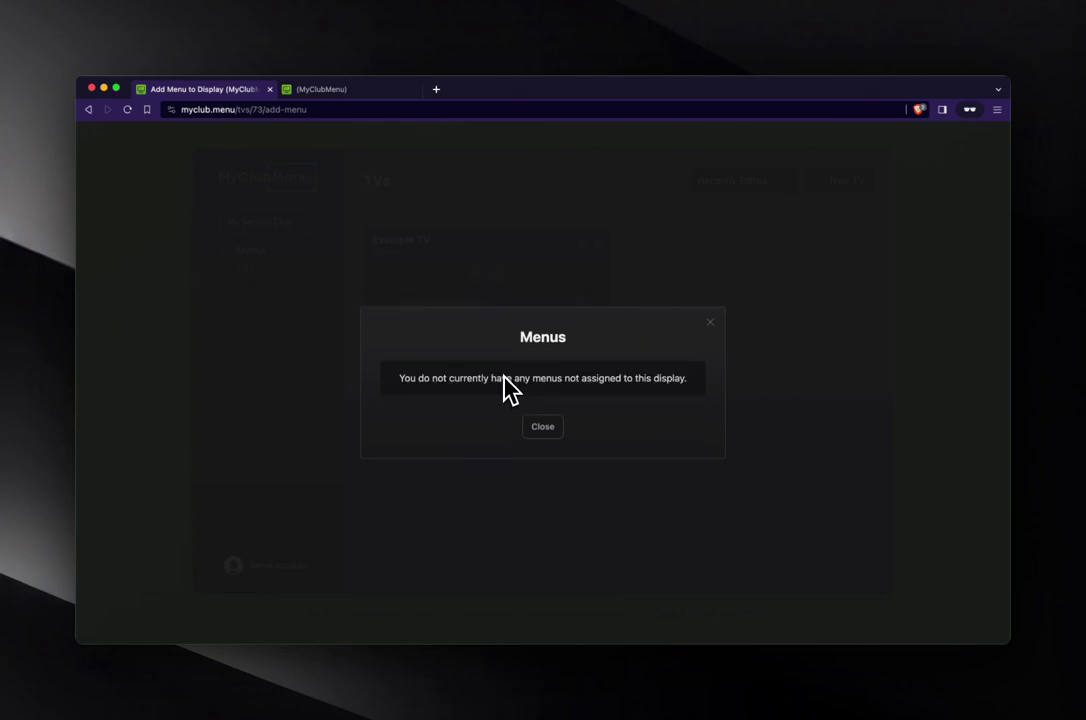
left_click(542, 428)
left_click(352, 90)
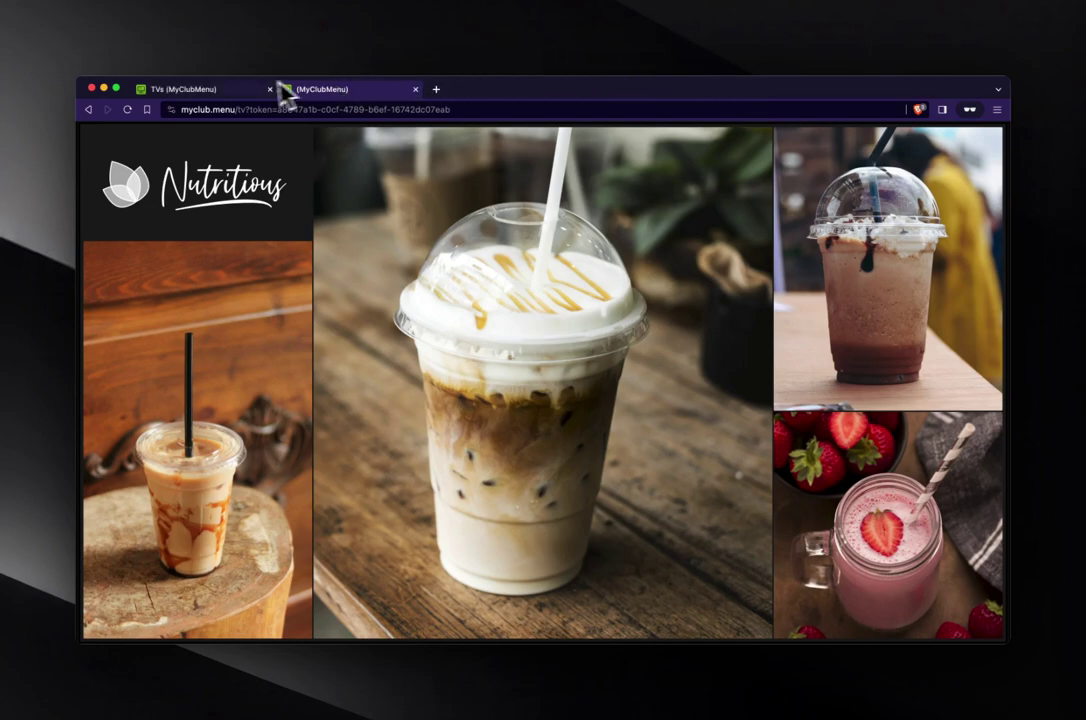
left_click(222, 88)
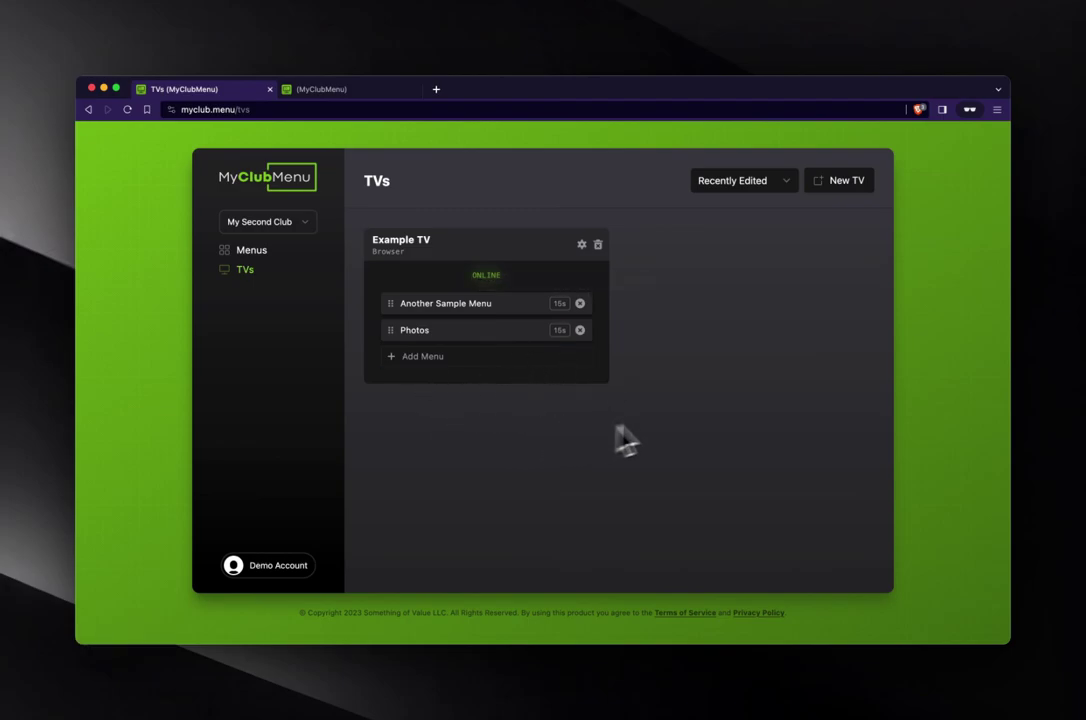
key("Tab")
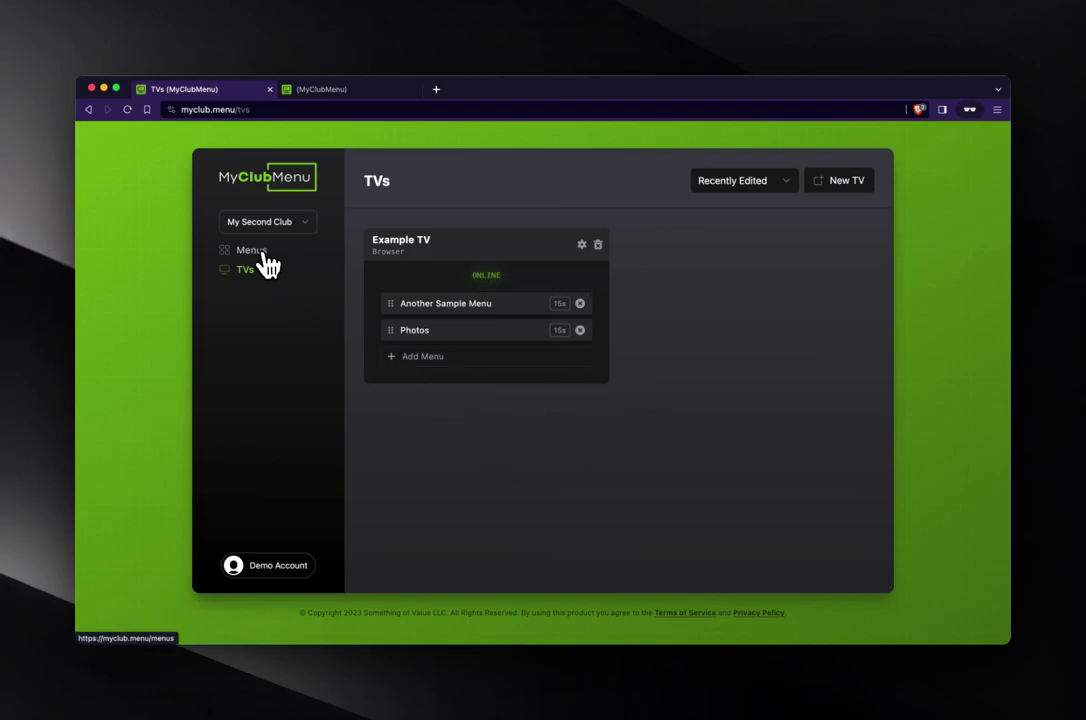
- Open Another Sample Menu from the Menus list in the editor
left_click(254, 250)
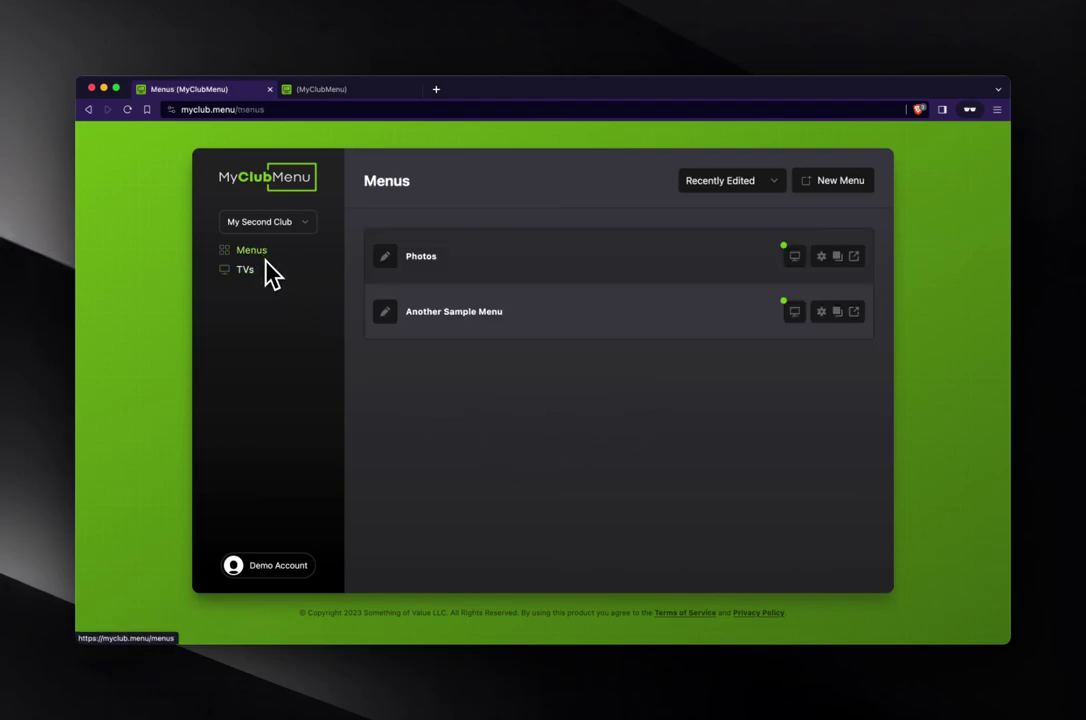
left_click(450, 312)
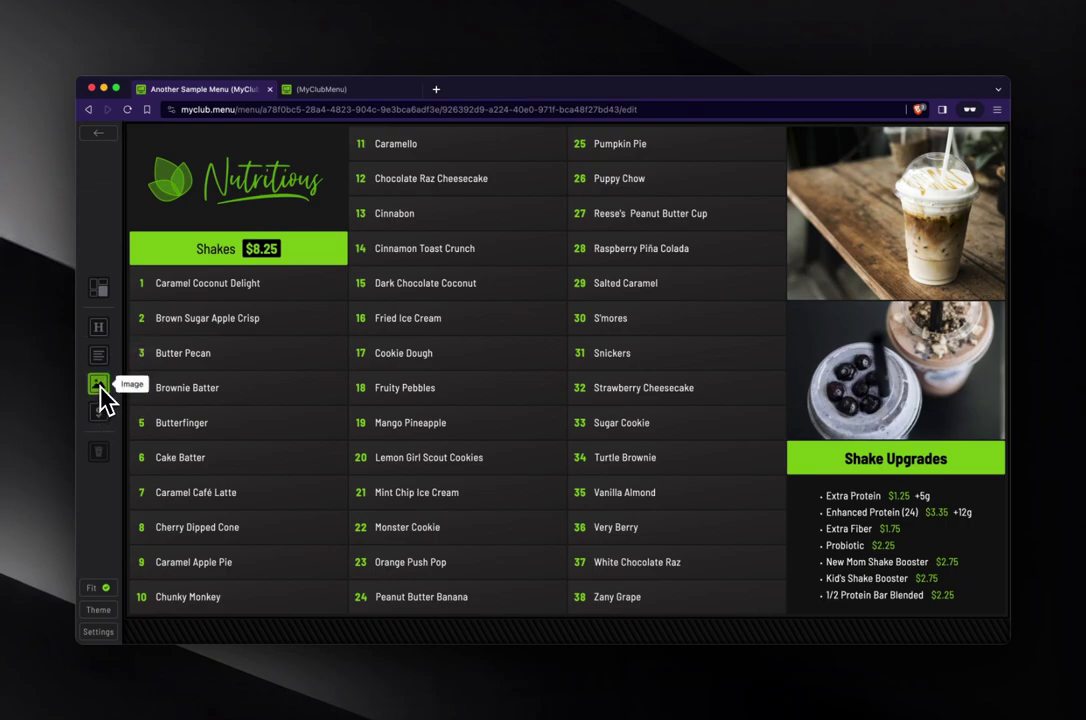
mouse_move(177, 275)
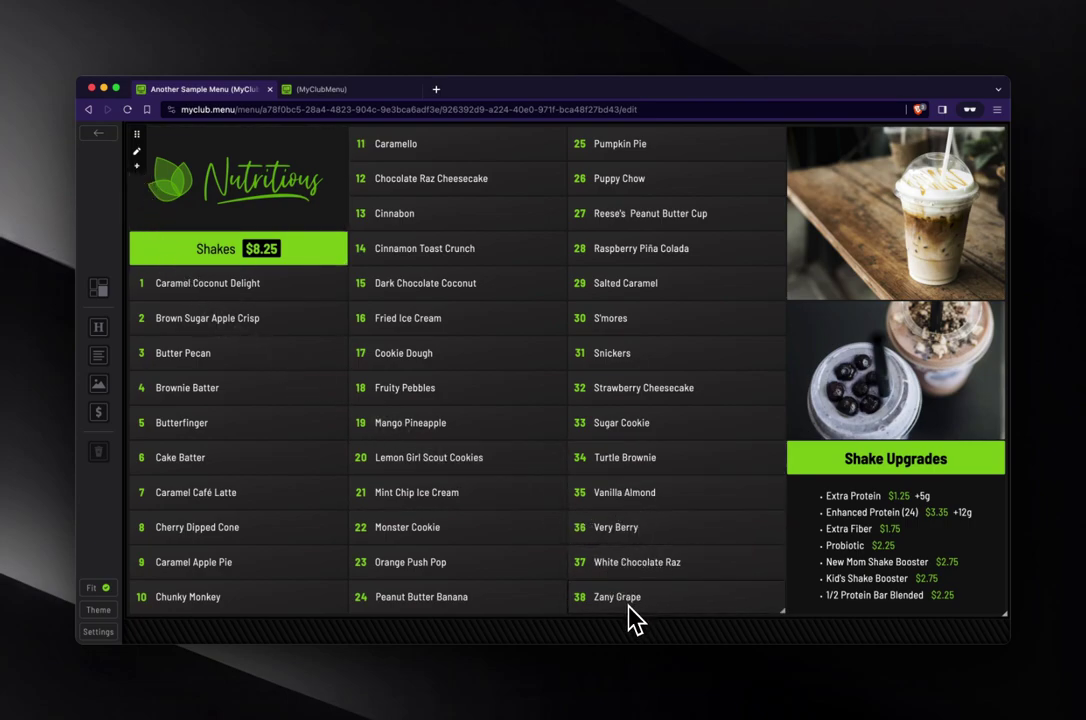
- Delete shakes 34 through 38 from the Shakes list
left_click_drag(632, 608, 620, 450)
key("Delete")
left_click(647, 178)
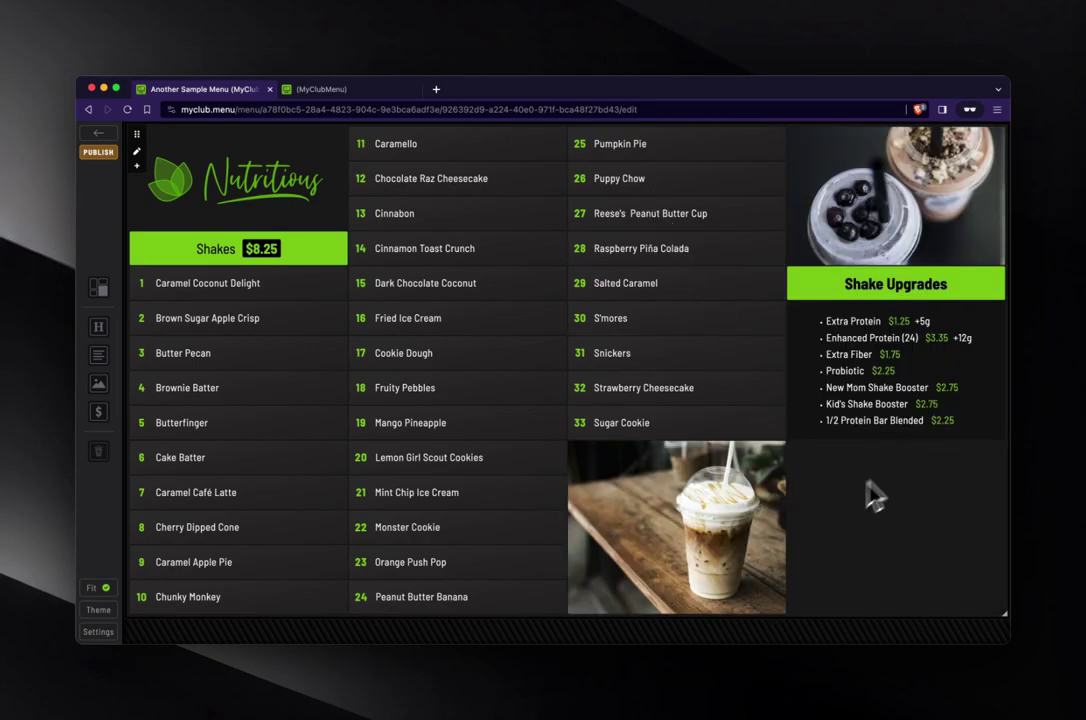
- Add three blank Item Blocks and place them under Sugar Cookie in the third column
left_click(138, 167)
left_click(138, 167)
left_click(138, 167)
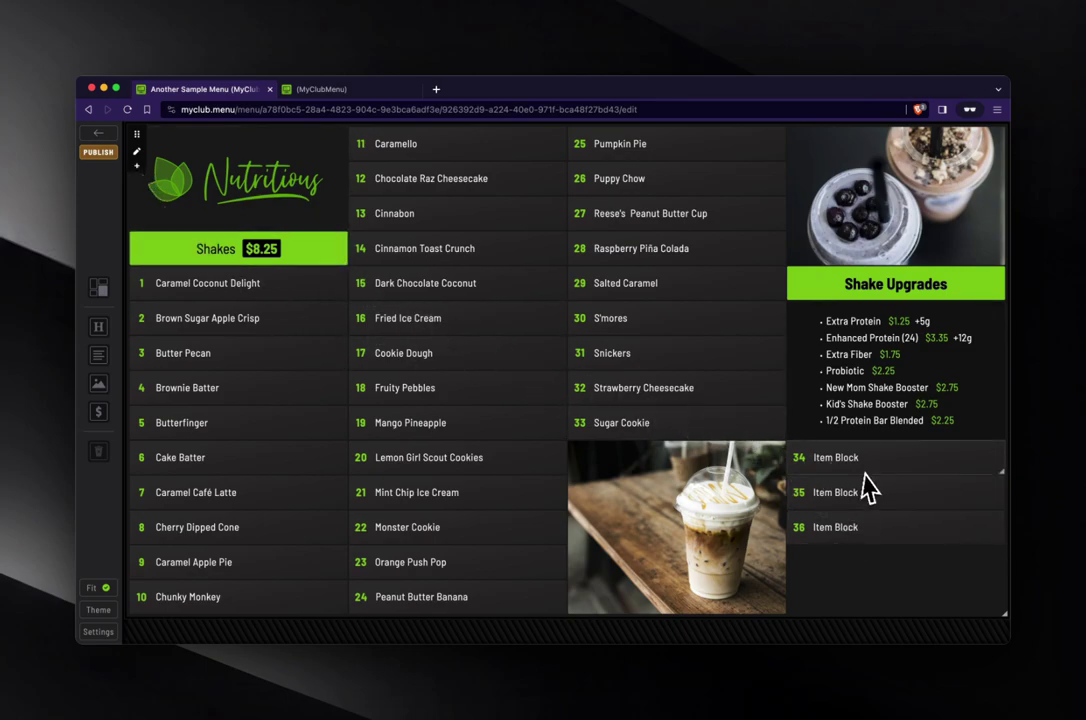
left_click_drag(856, 466, 695, 448)
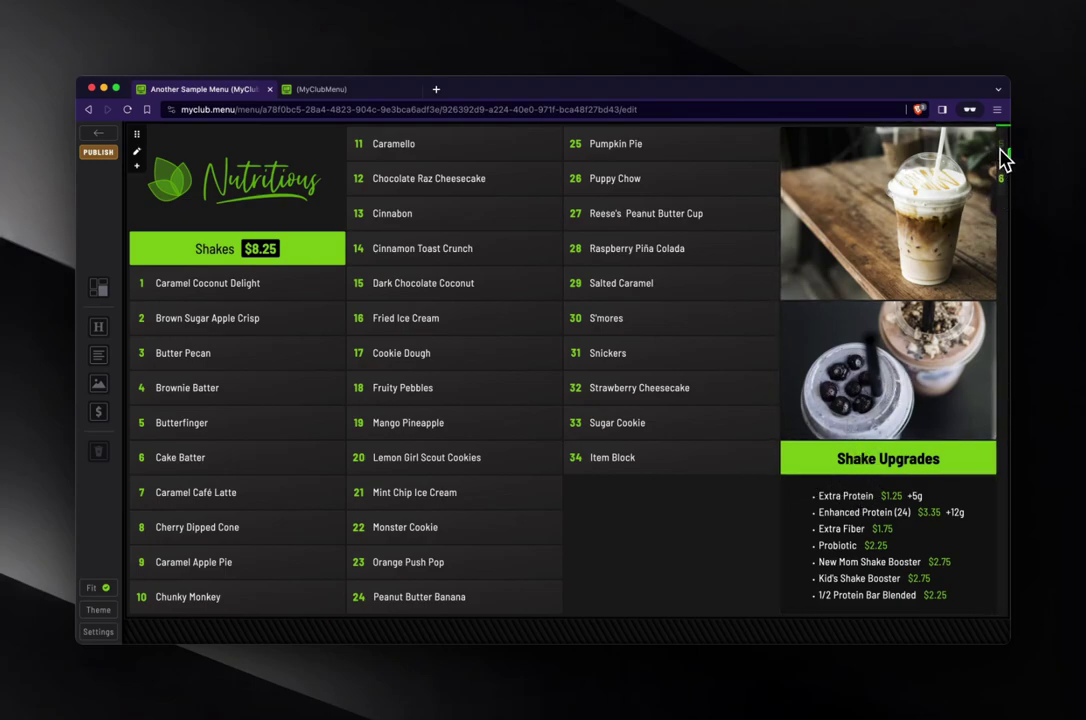
left_click_drag(1003, 160, 676, 507)
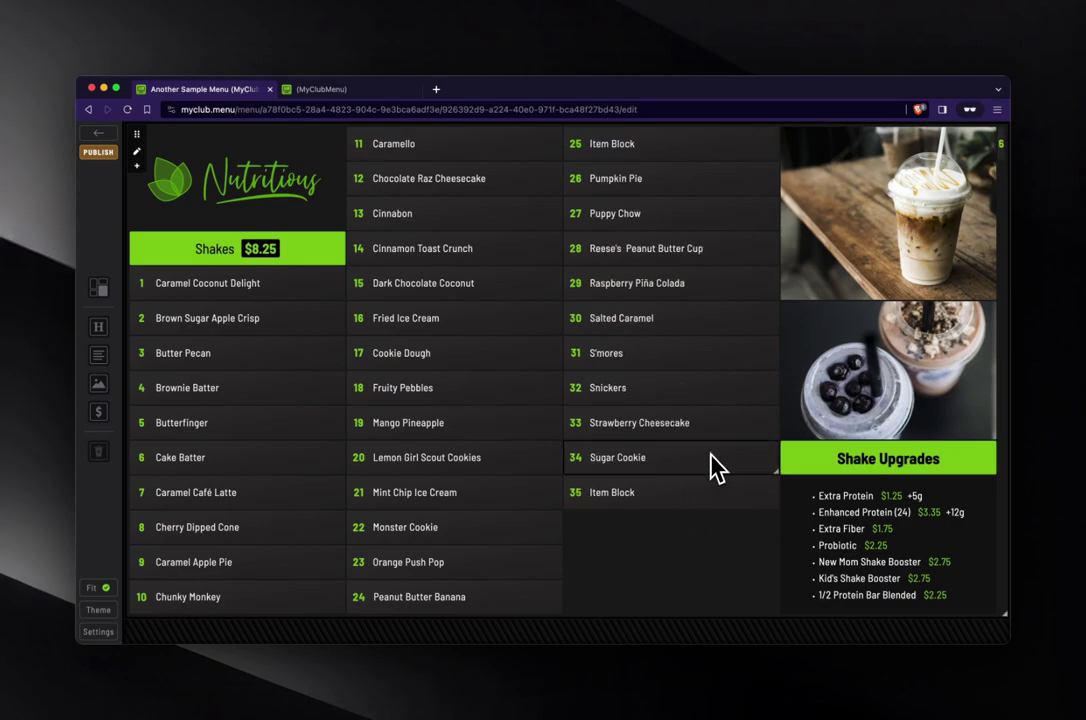
left_click_drag(1005, 148, 759, 565)
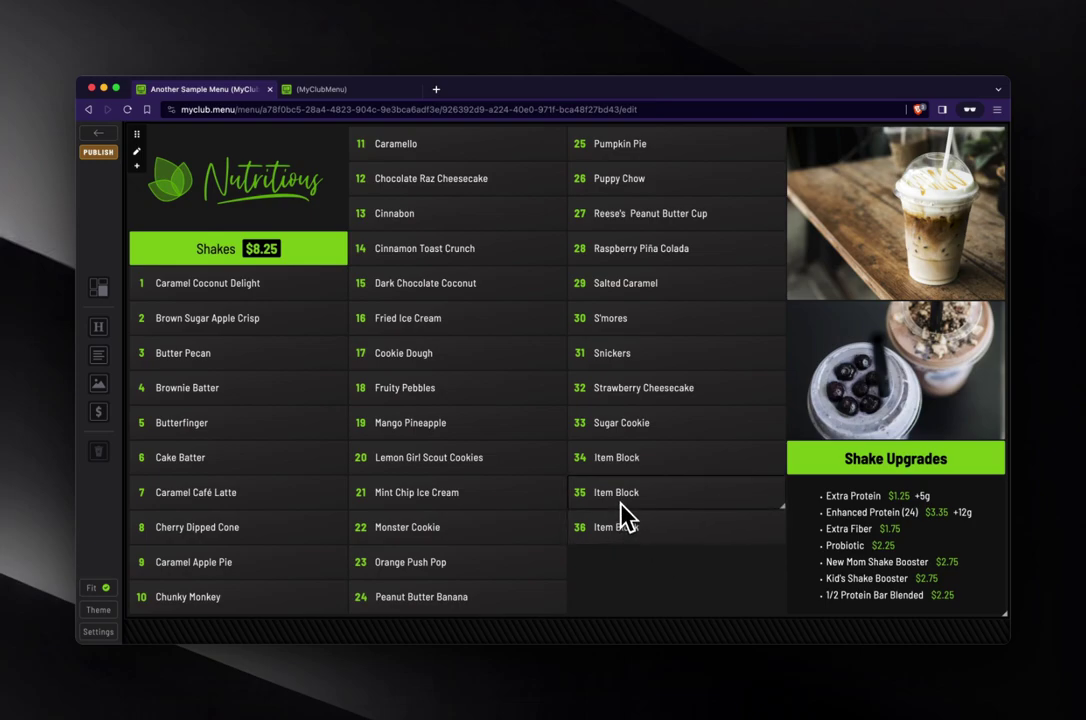
- Change items 34–36 to 'Hello World', 'This is awesome' and 'Cool stuff'
left_click(624, 466)
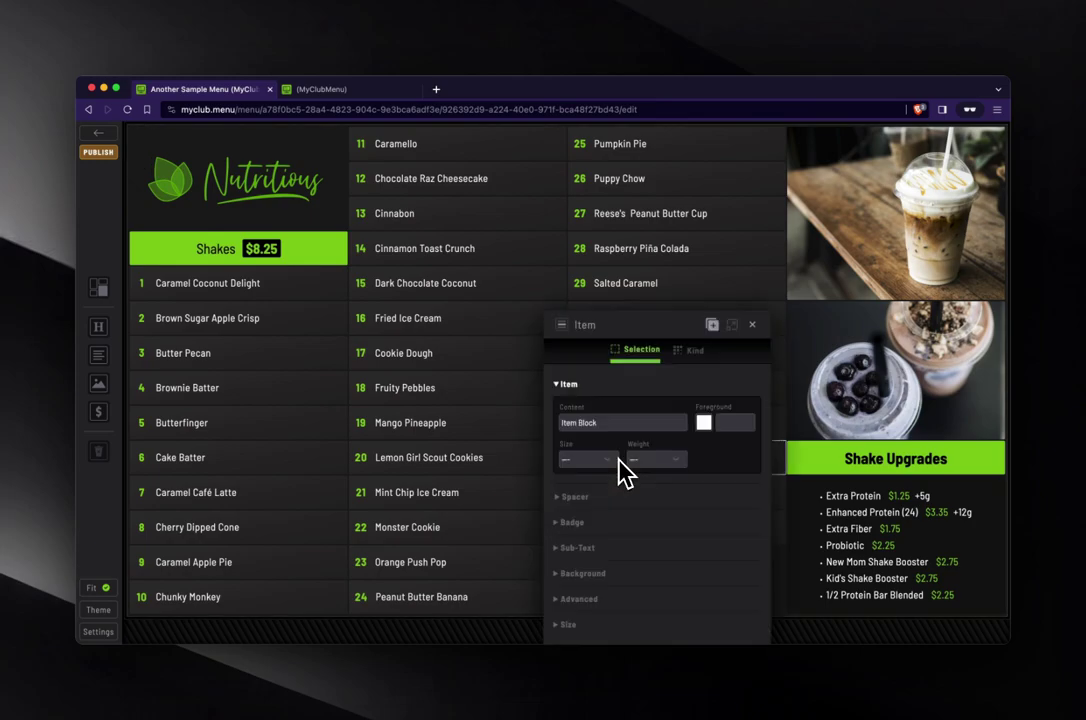
left_click_drag(668, 331, 363, 205)
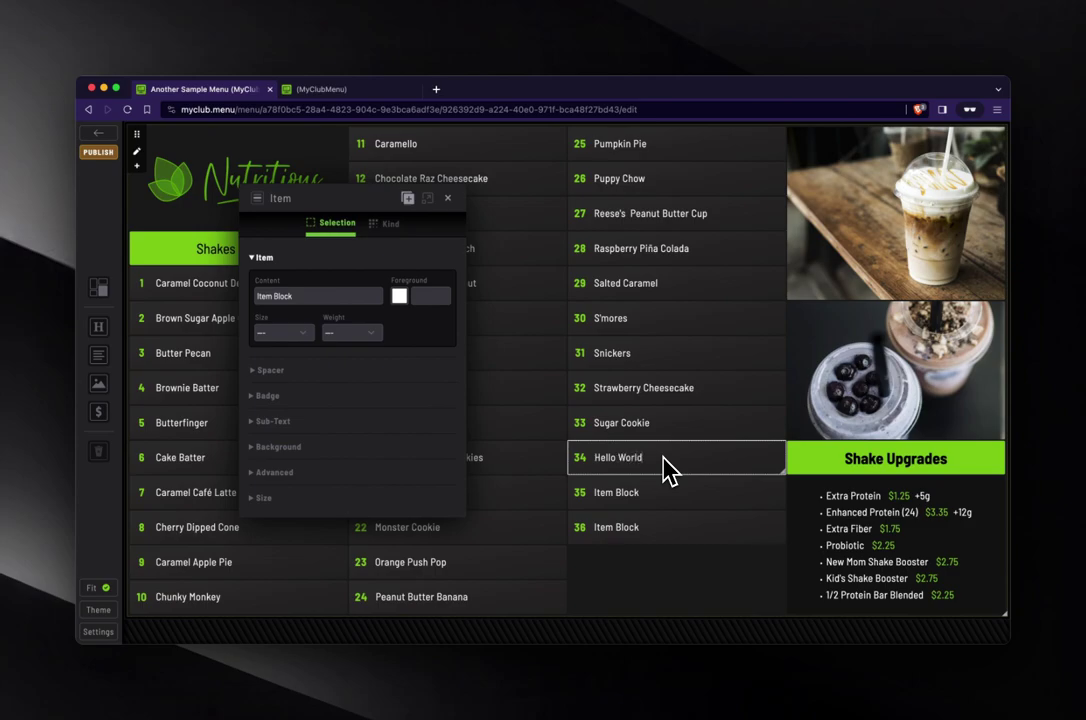
key("Tab")
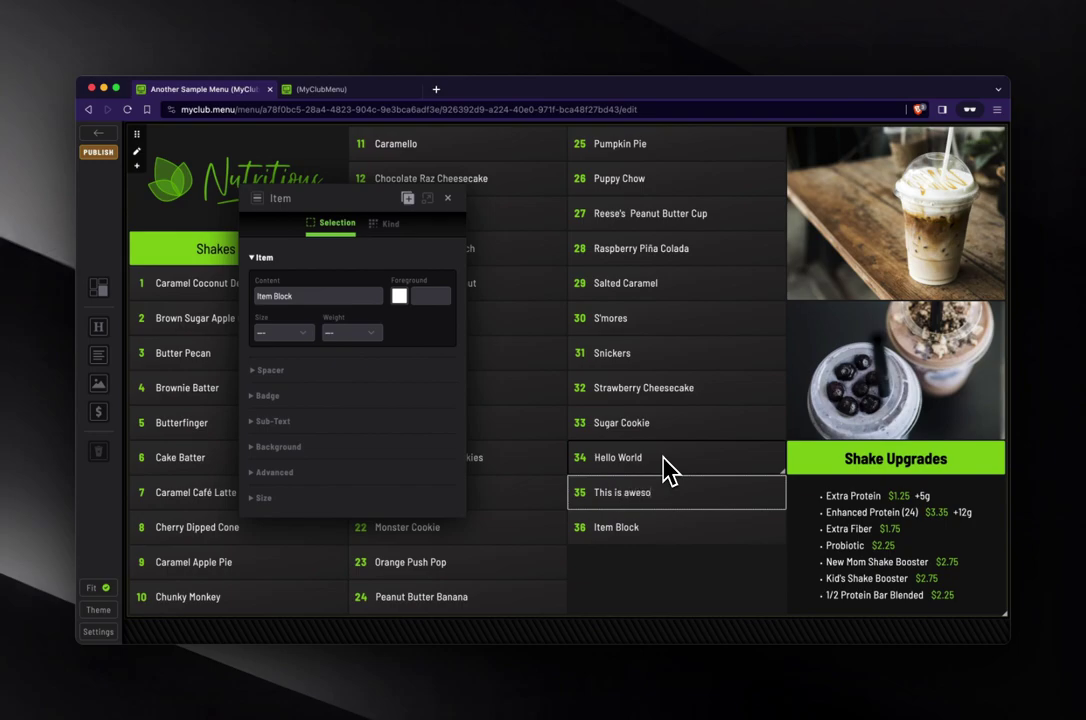
key("Tab")
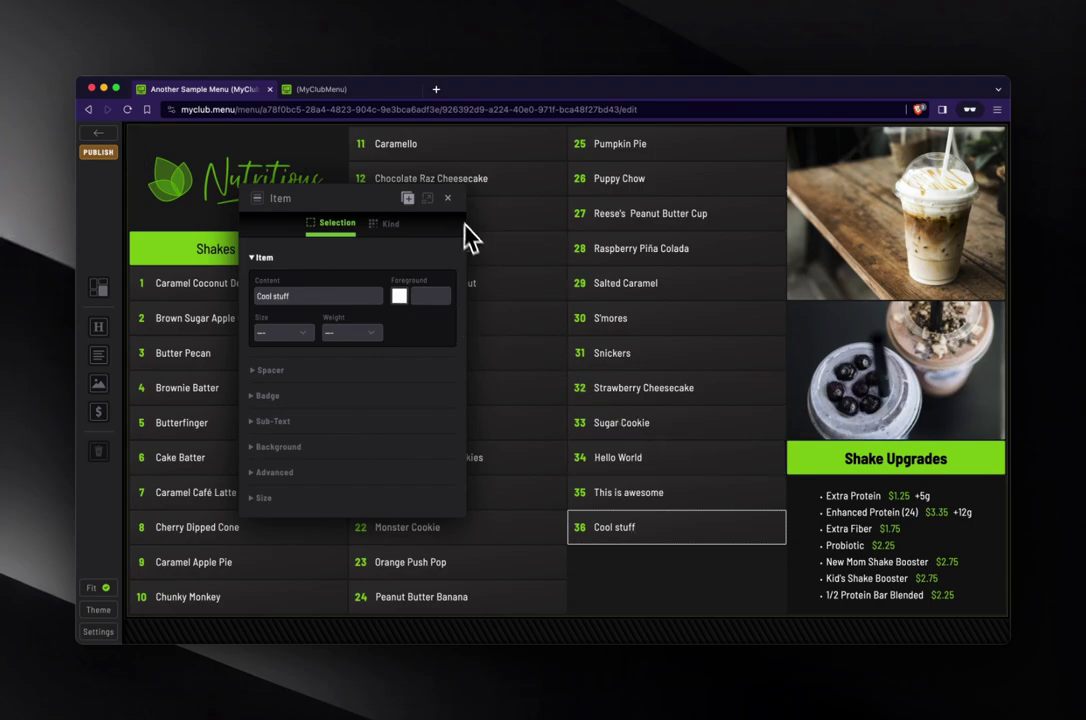
- Move the blueberry shake photo above Caramello and resize the right-column photo above Shake Upgrades
left_click(447, 198)
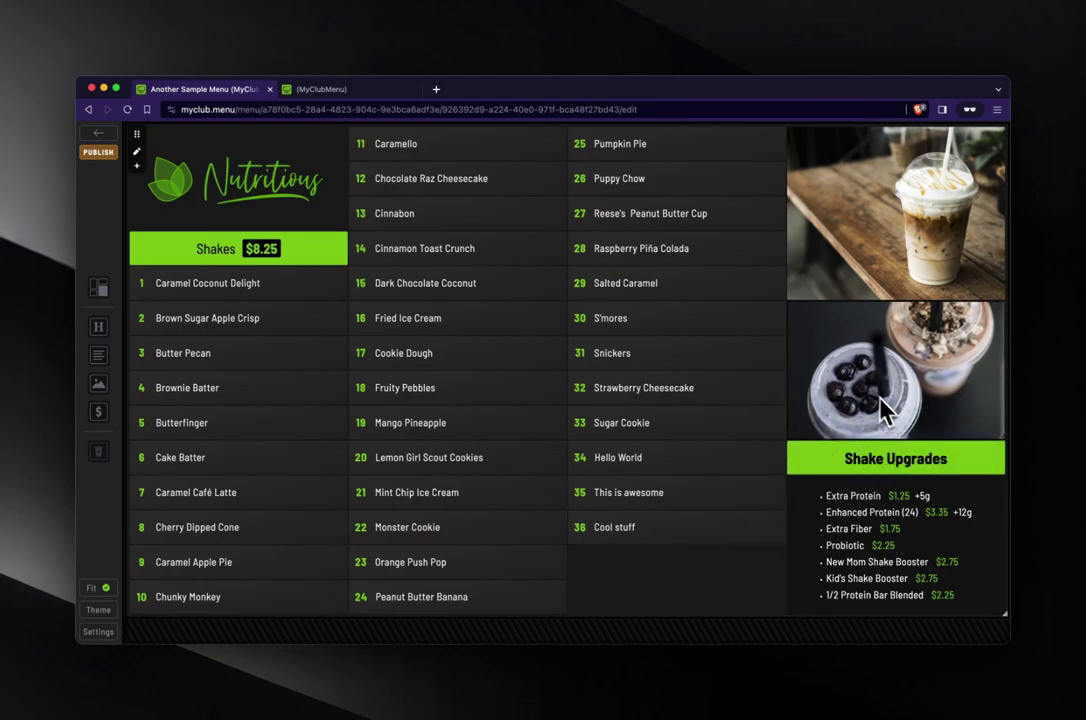
left_click_drag(857, 363, 415, 158)
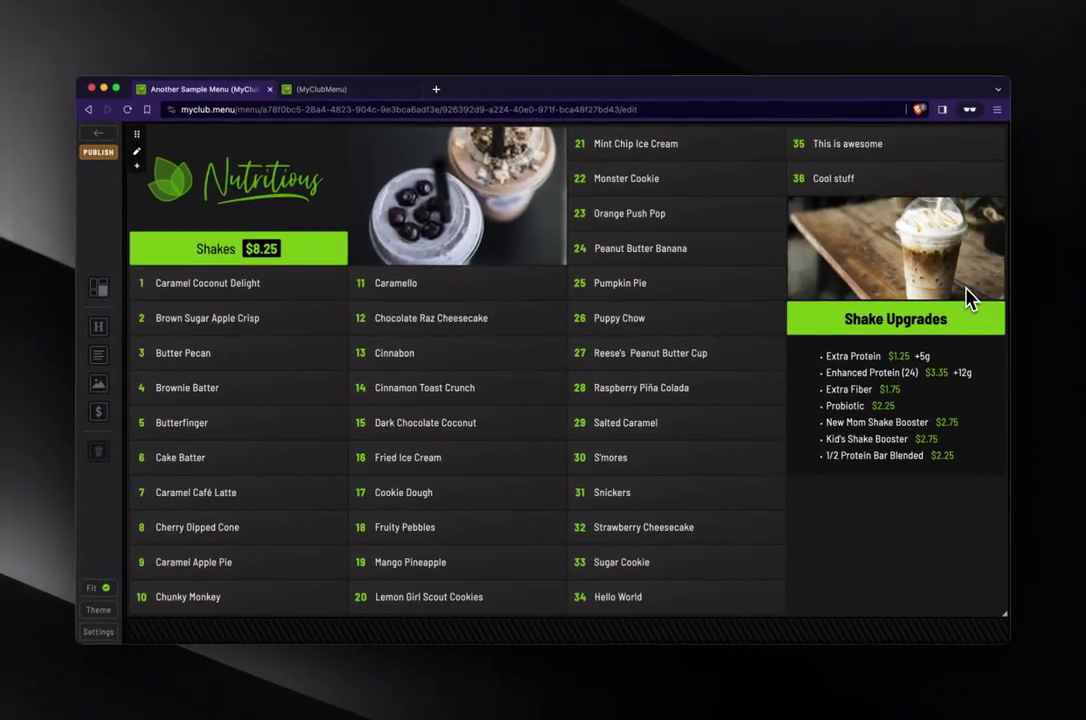
left_click_drag(968, 298, 980, 450)
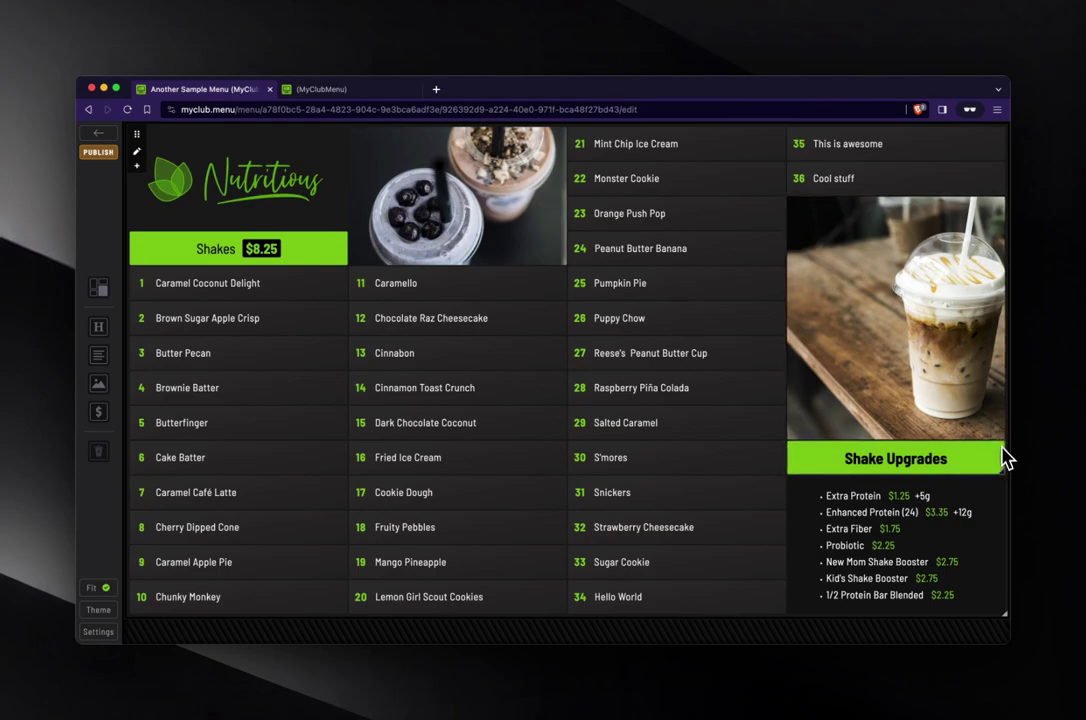
left_click_drag(1006, 458, 1006, 471)
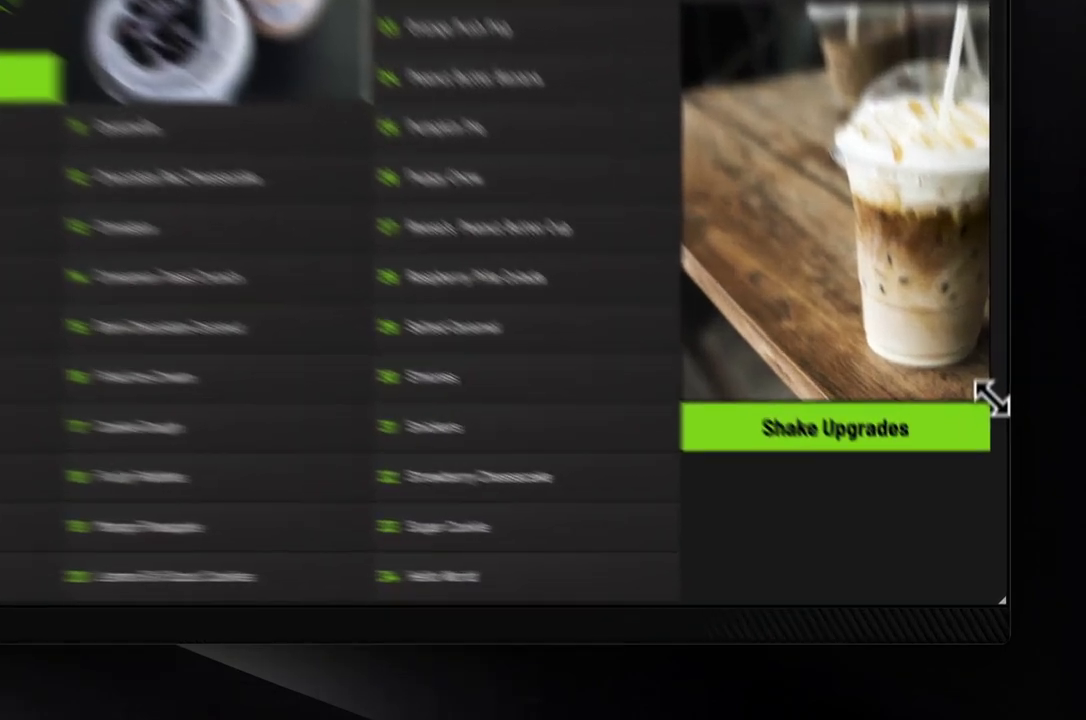
left_click_drag(1000, 474, 993, 595)
left_click_drag(970, 522, 970, 565)
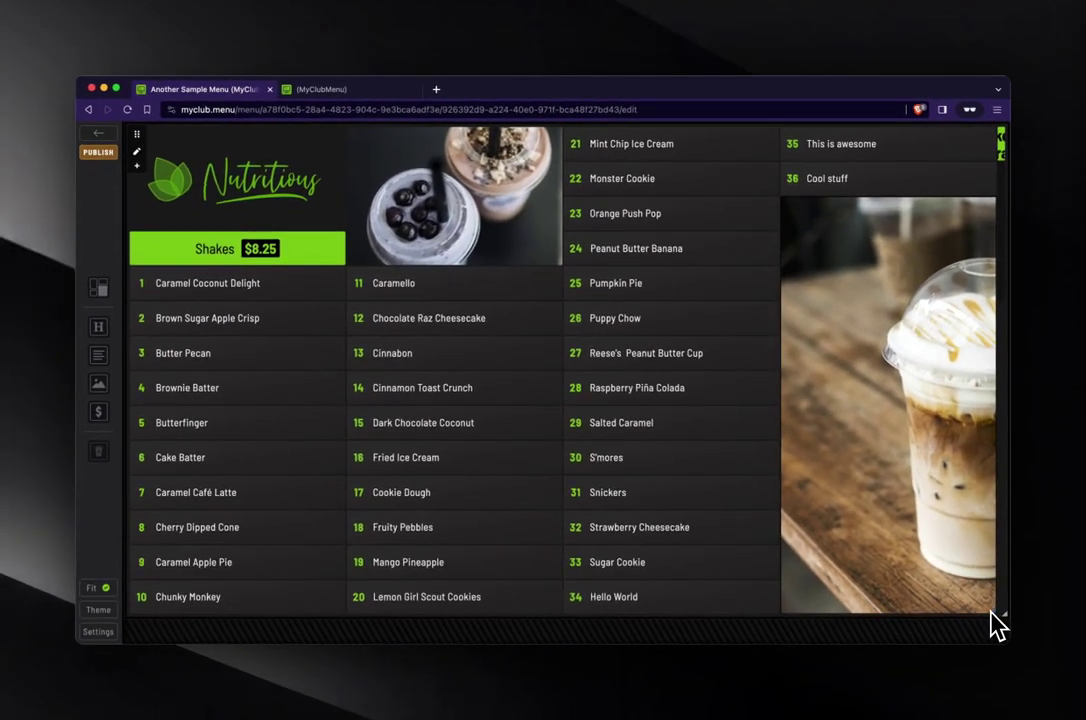
left_click_drag(990, 609, 948, 465)
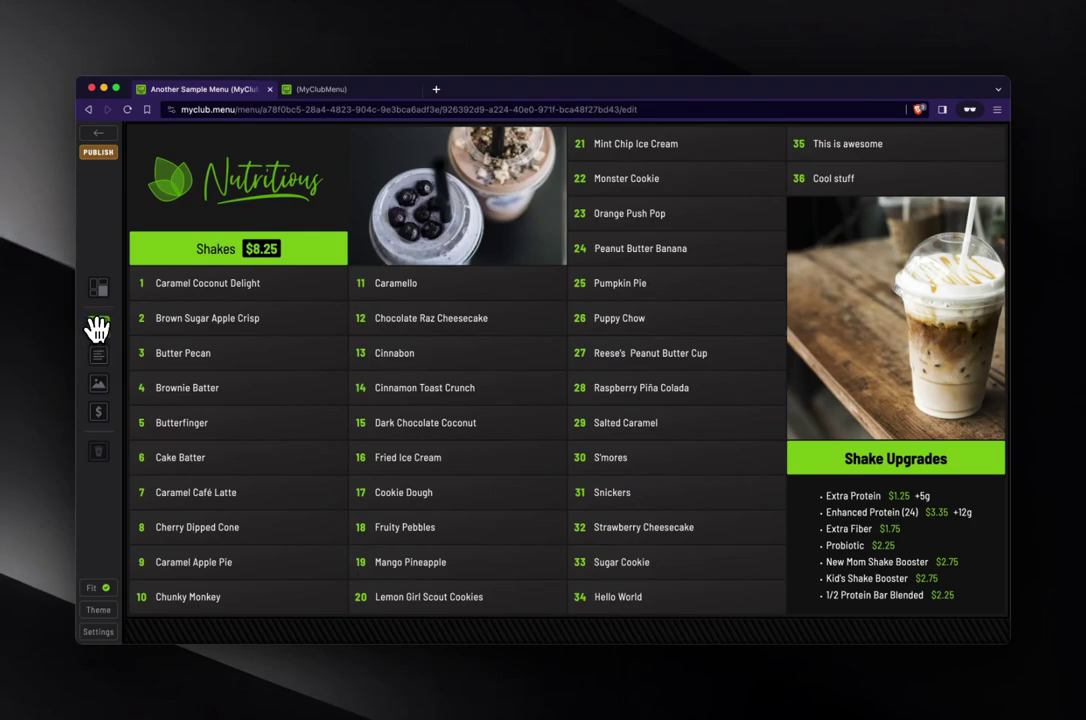
- Add a heading 'This is my new heading' with black text and place it below Cinnabon
left_click_drag(100, 326, 177, 308)
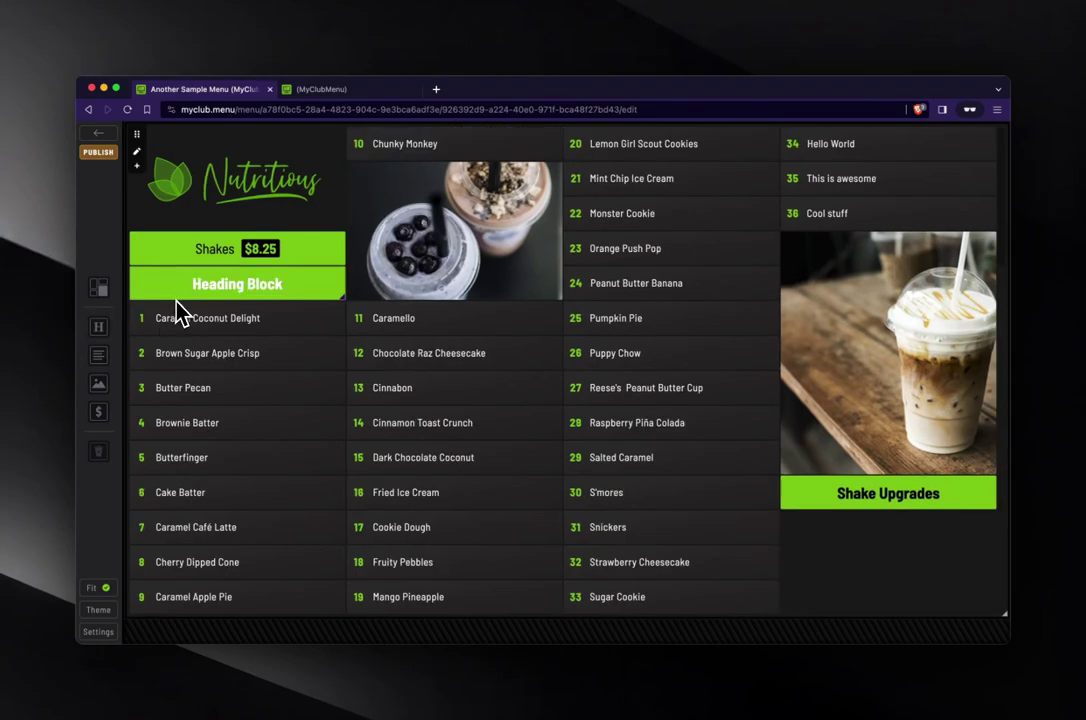
left_click(240, 300)
left_click(313, 296)
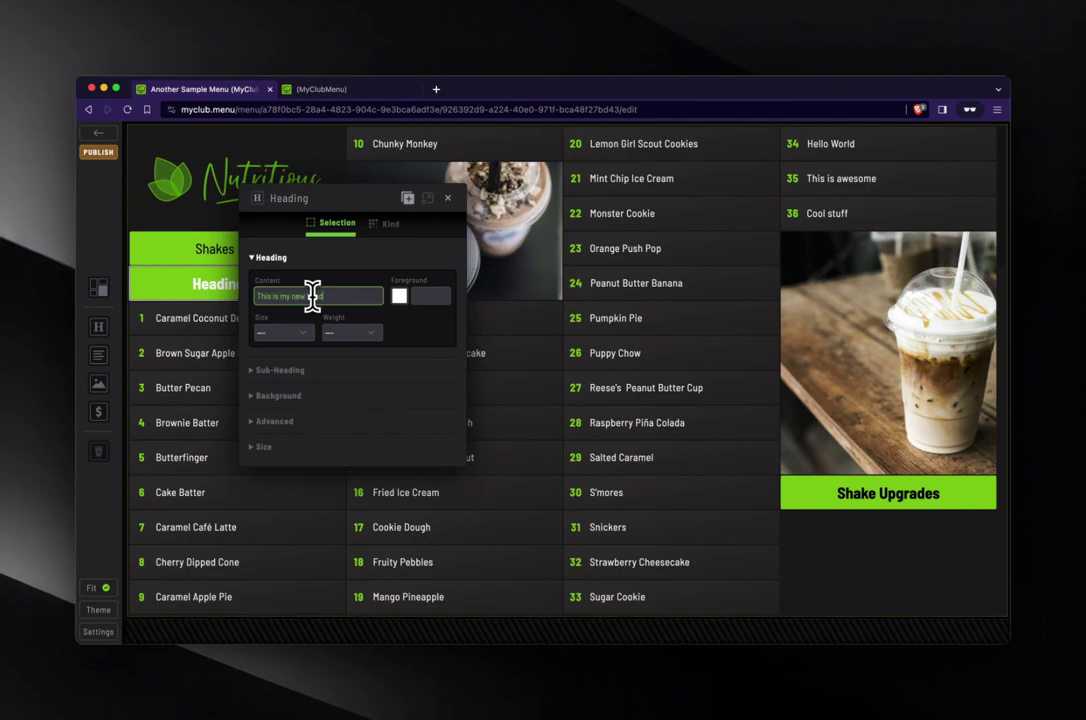
left_click(399, 295)
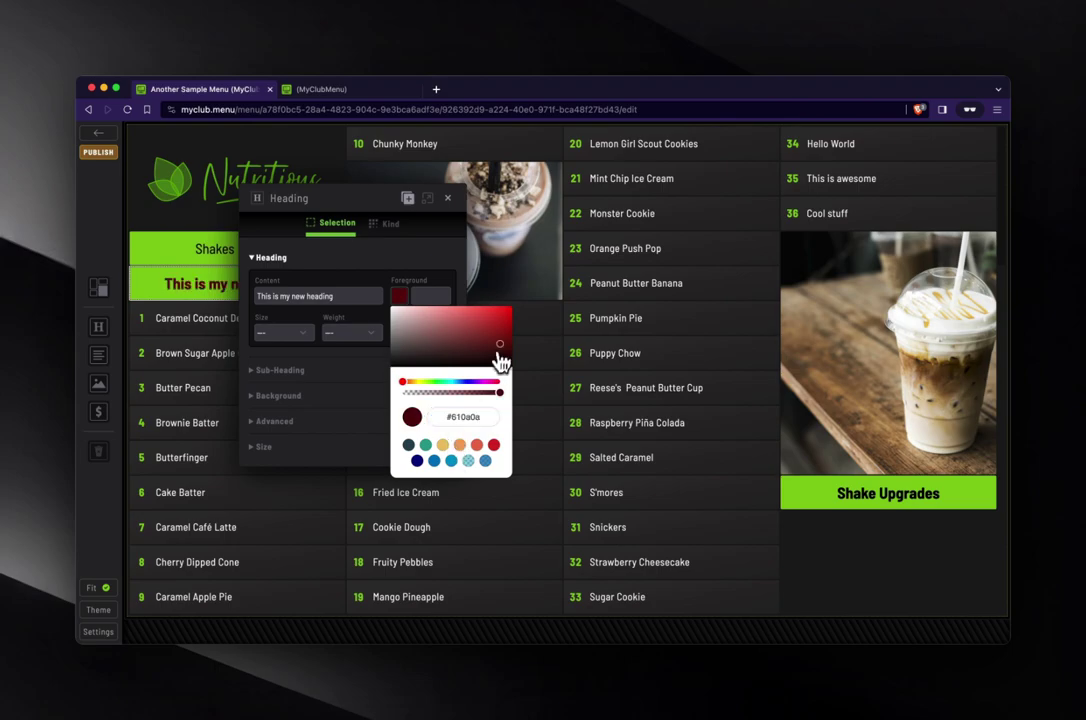
left_click_drag(320, 198, 392, 203)
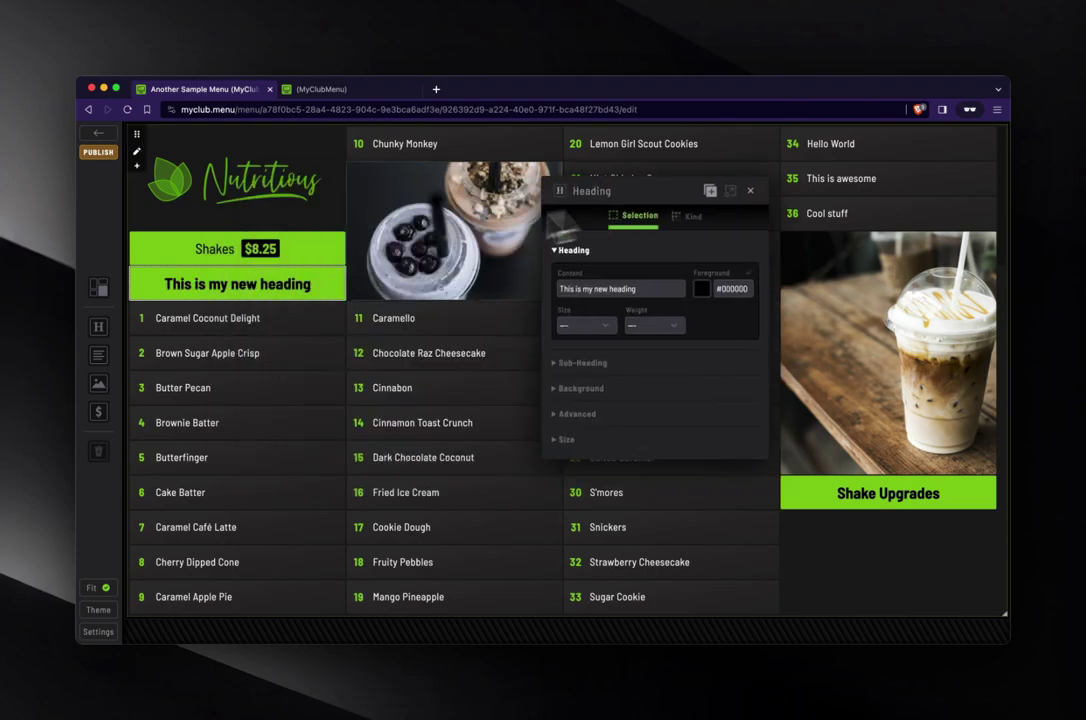
left_click_drag(250, 282, 454, 442)
left_click(750, 191)
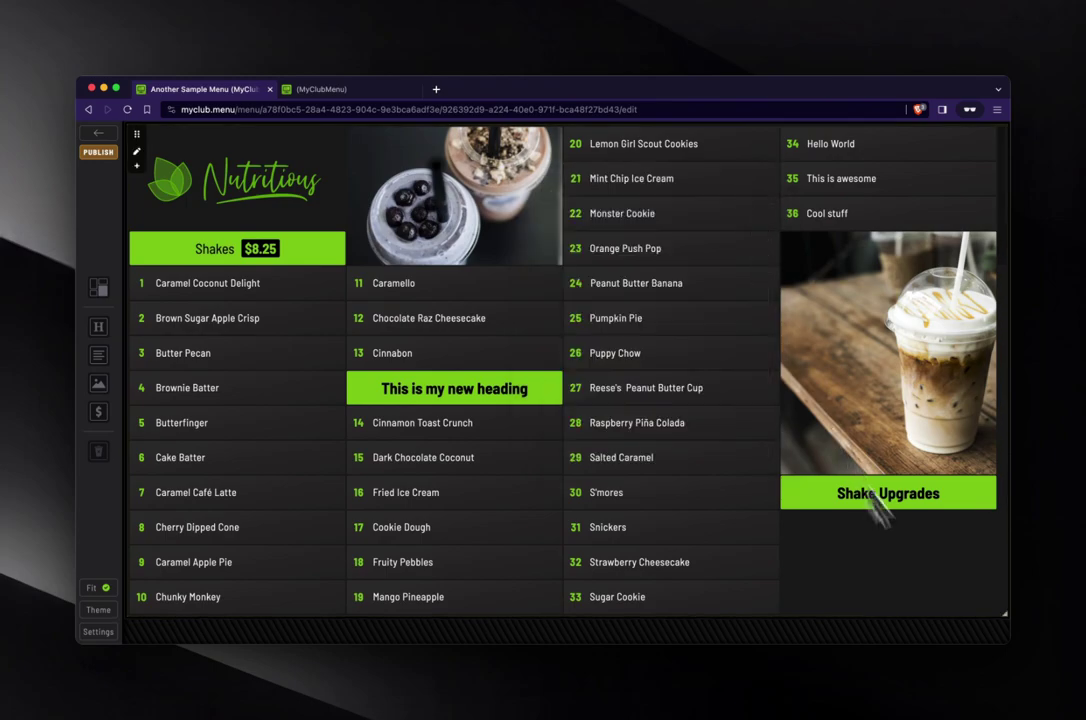
left_click(990, 468)
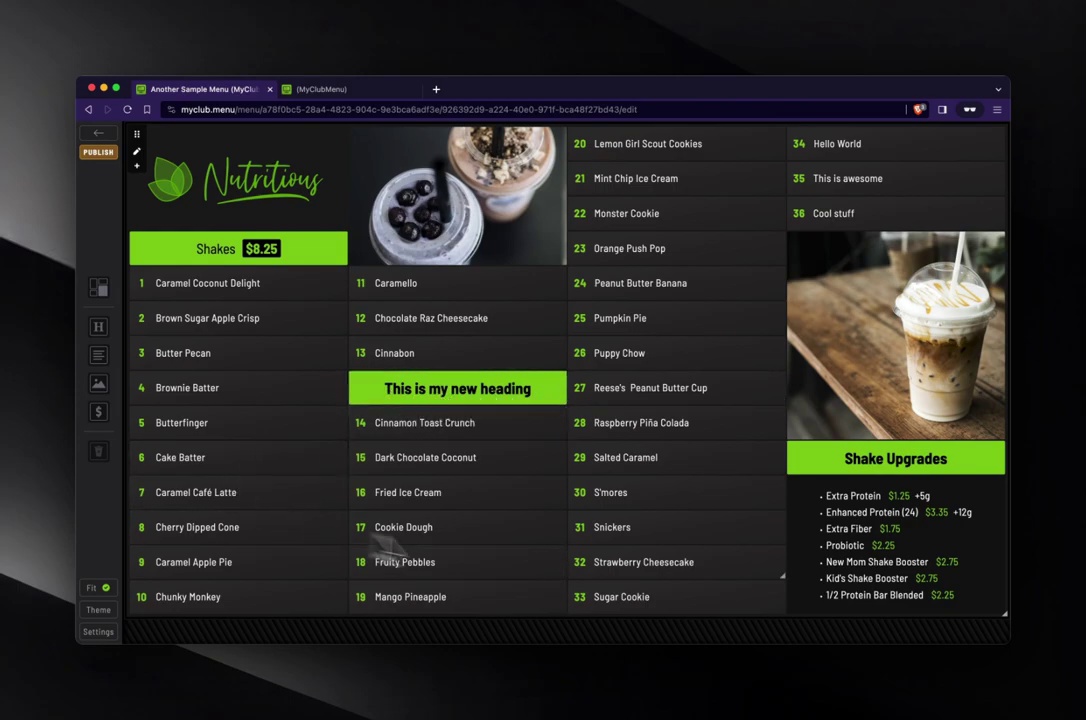
- Move the heading above Caramello, add an empty image after Brown Sugar Apple Crisp, and publish
left_click_drag(397, 390, 405, 290)
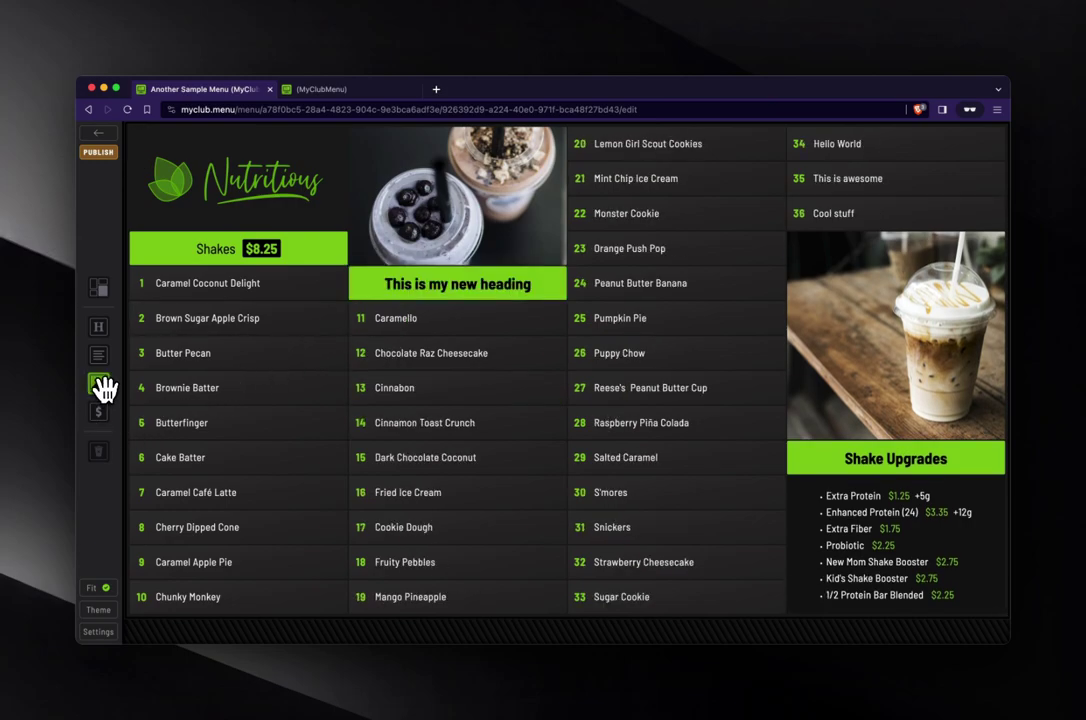
left_click_drag(99, 385, 208, 359)
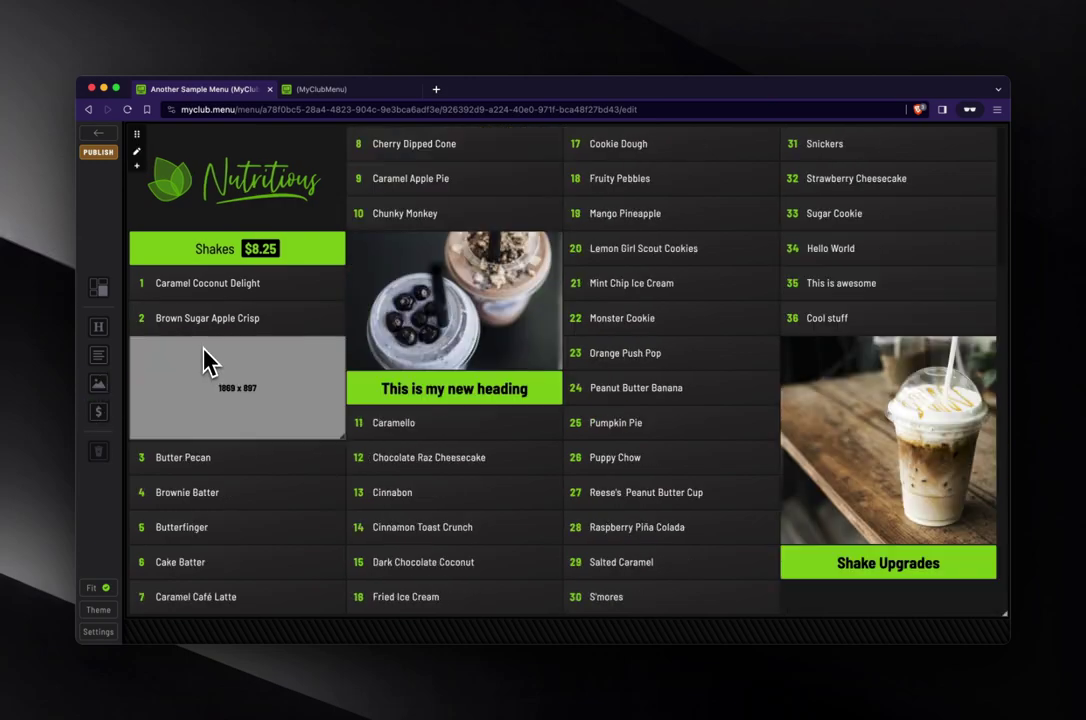
left_click(274, 393)
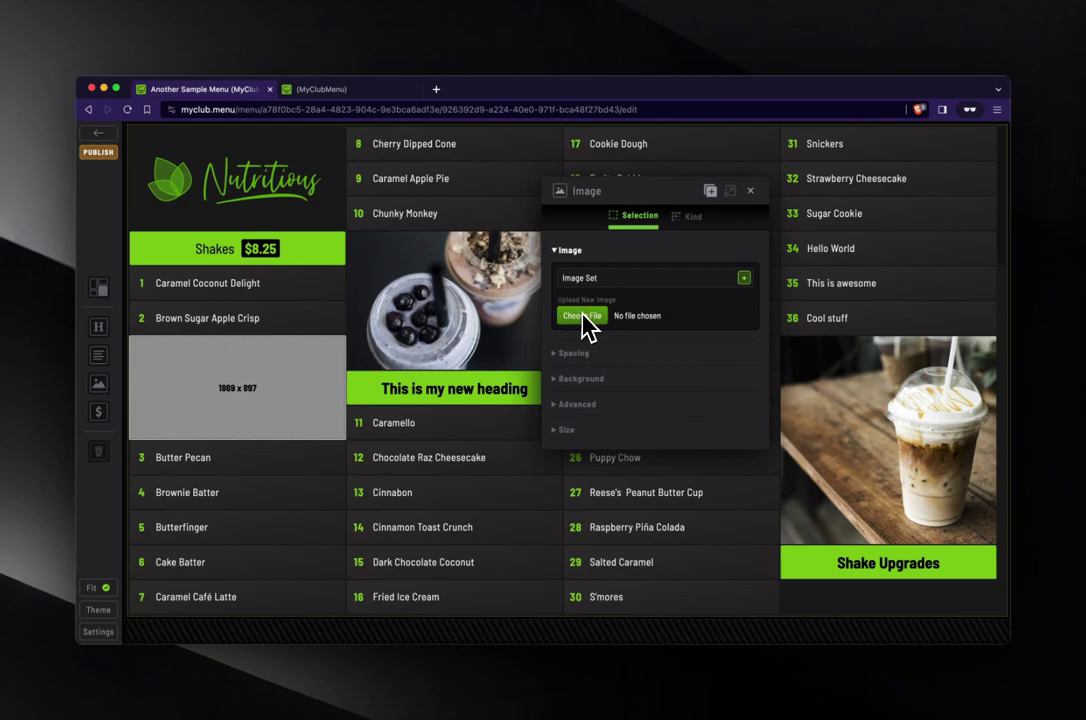
left_click(750, 193)
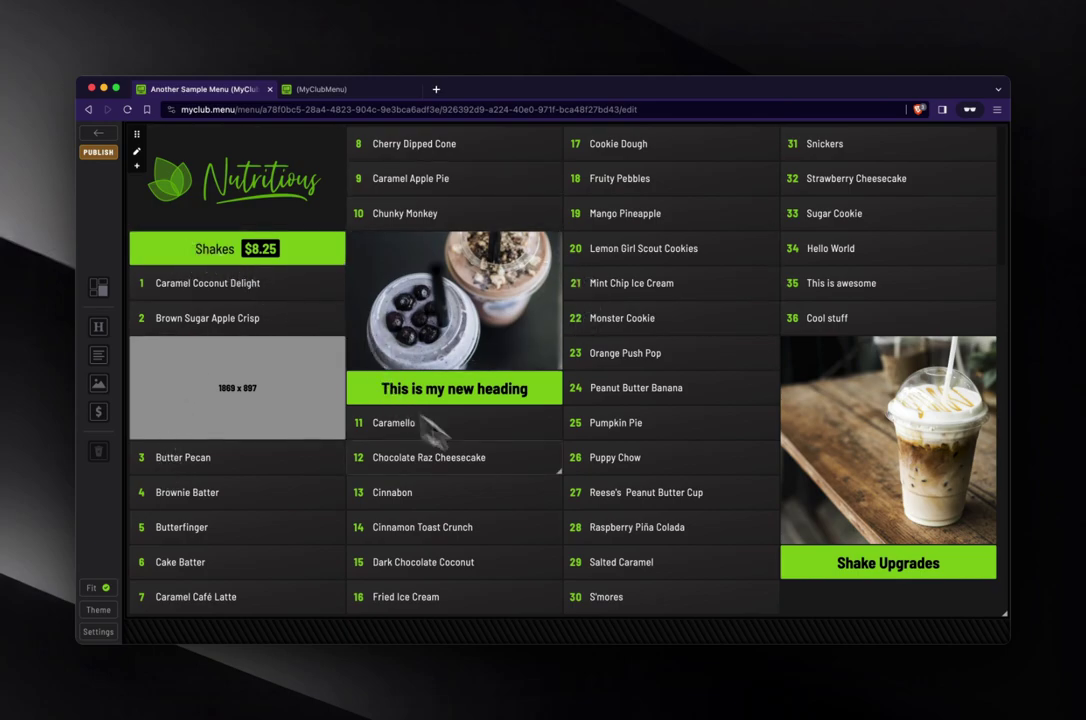
left_click(112, 155)
- Check the published menu on the TV, then delete the grey image placeholder and 'This is my new heading' blocks
left_click(335, 90)
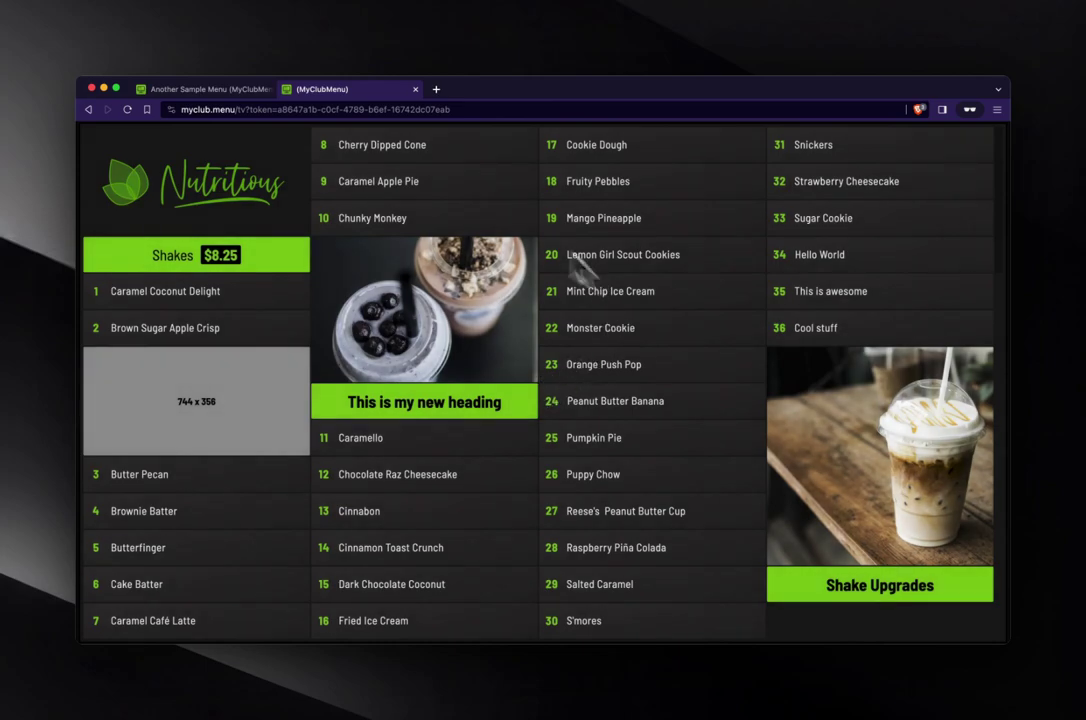
left_click(205, 89)
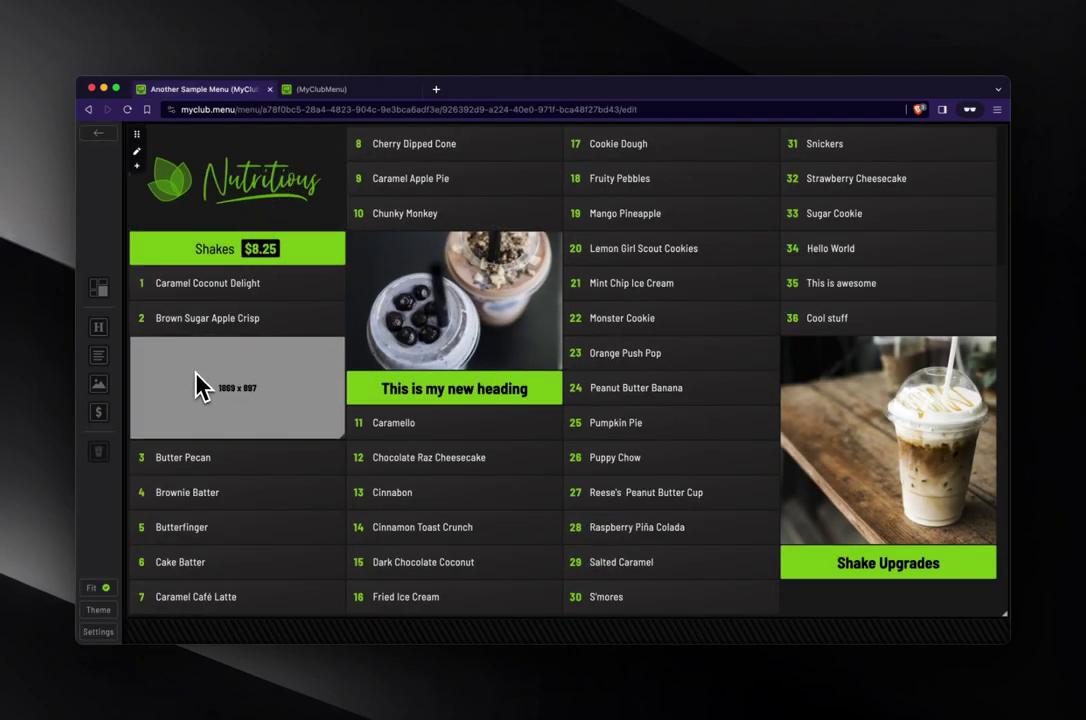
left_click_drag(225, 410, 97, 460)
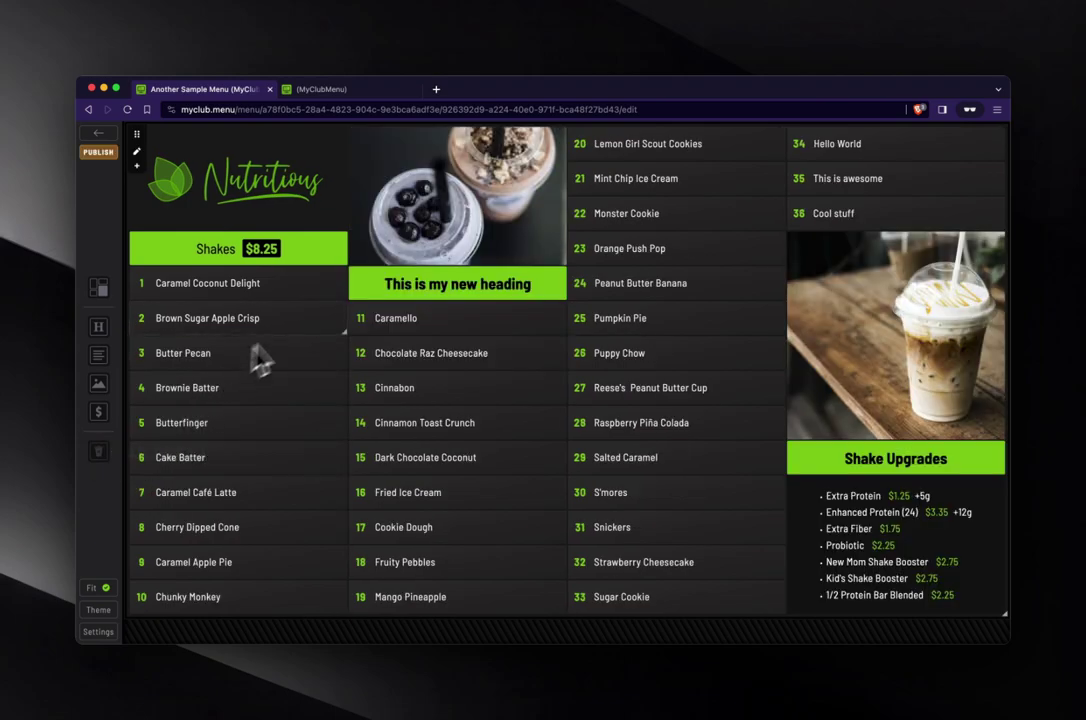
left_click_drag(456, 292, 106, 462)
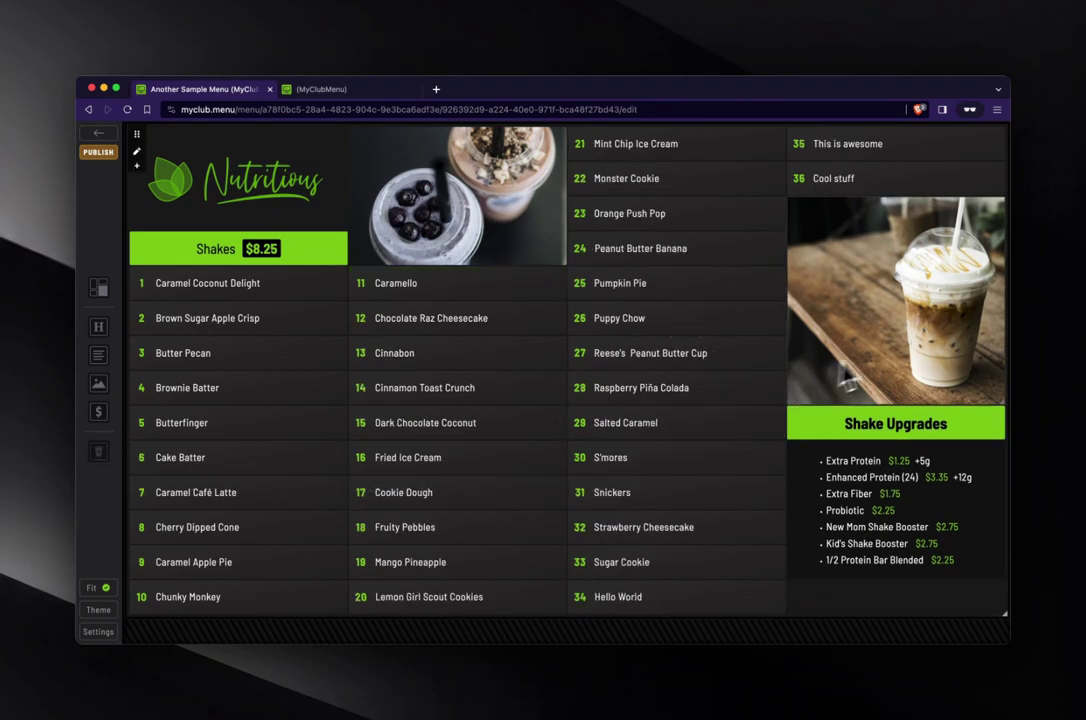
- Make the milkshake photo taller, publish the menu, and view it on the TV display
left_click_drag(1004, 403, 997, 440)
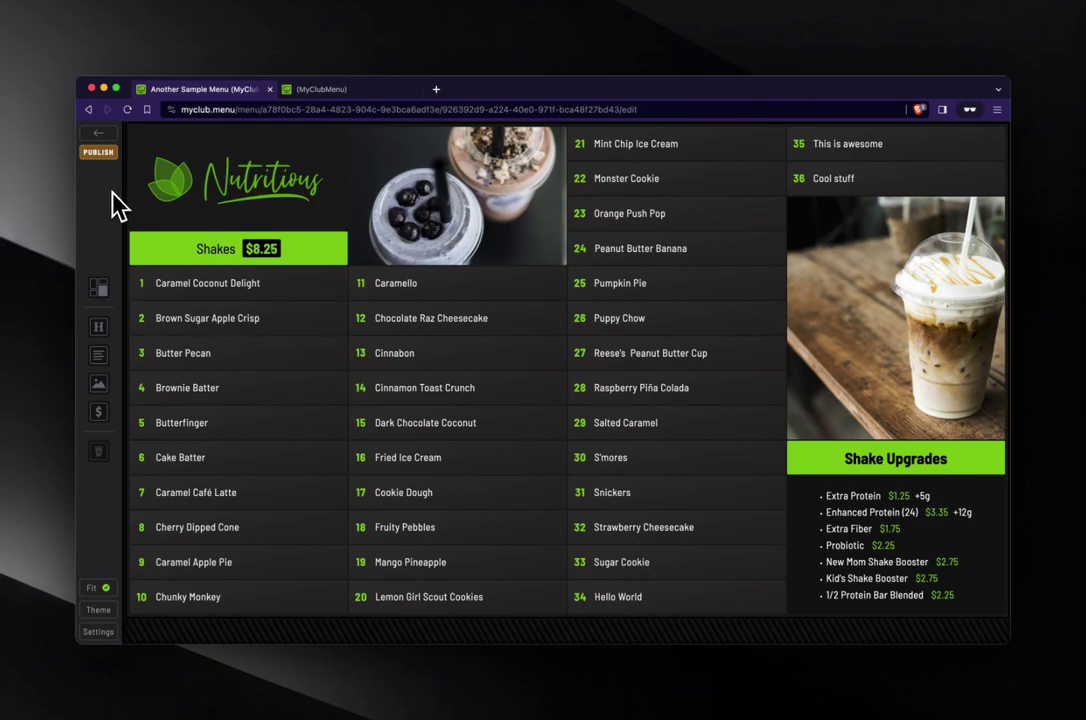
left_click(99, 155)
left_click(318, 90)
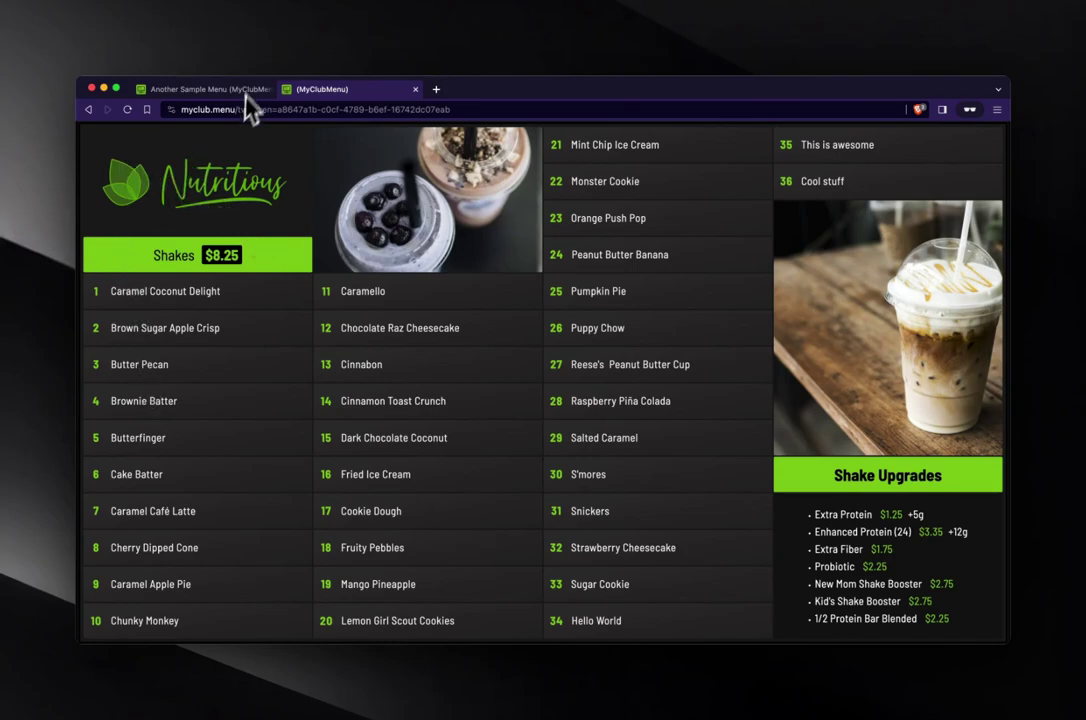
- Open Caramel Coconut Delight's background settings with the style set to None
left_click(210, 89)
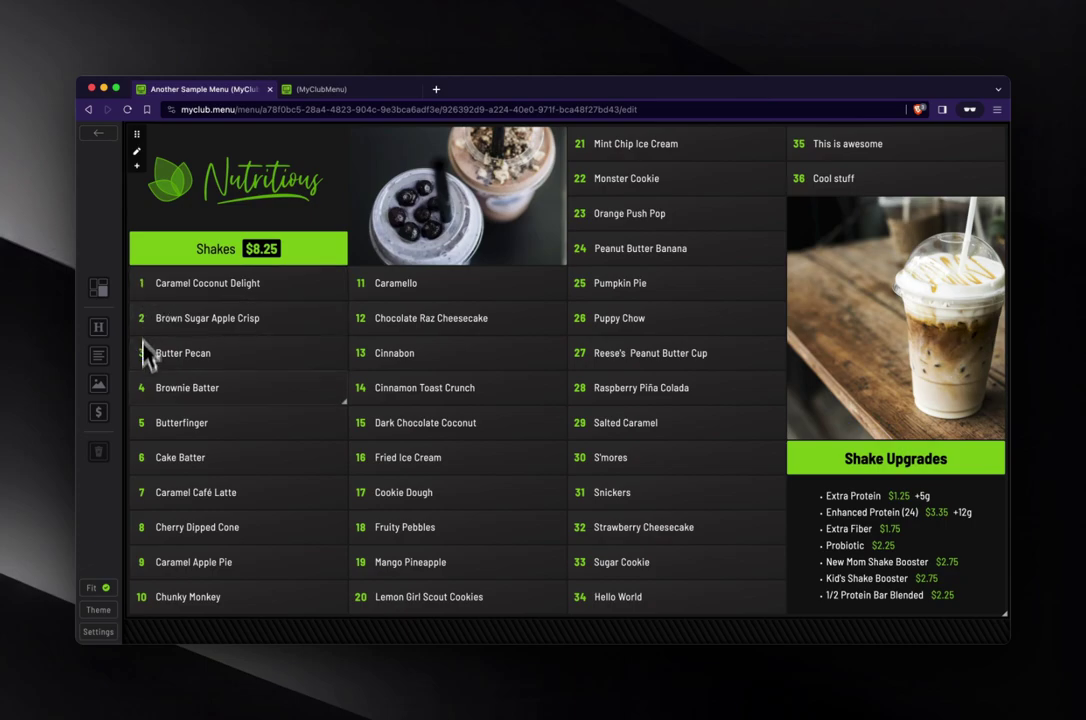
left_click(281, 294)
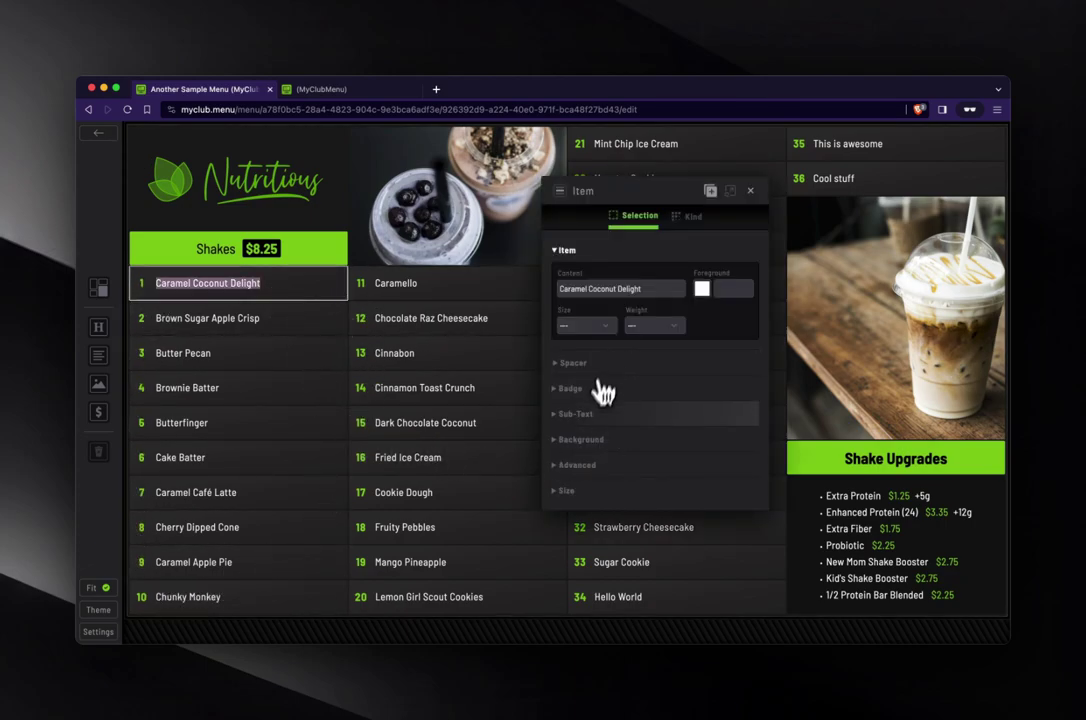
left_click(599, 440)
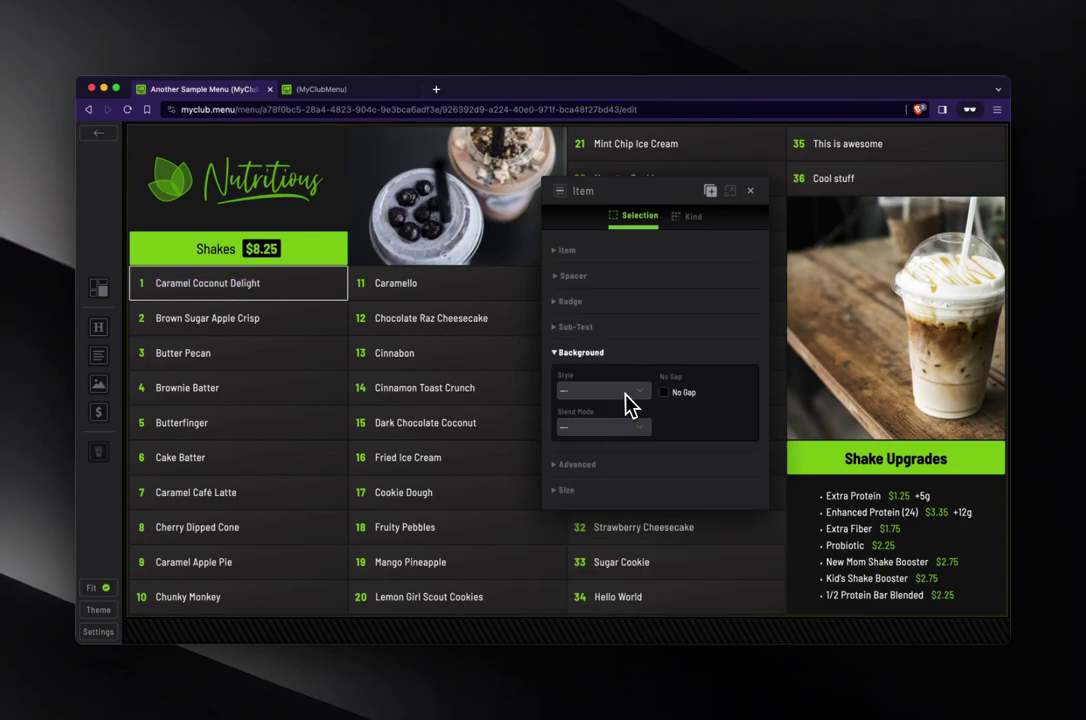
left_click(625, 394)
left_click(613, 408)
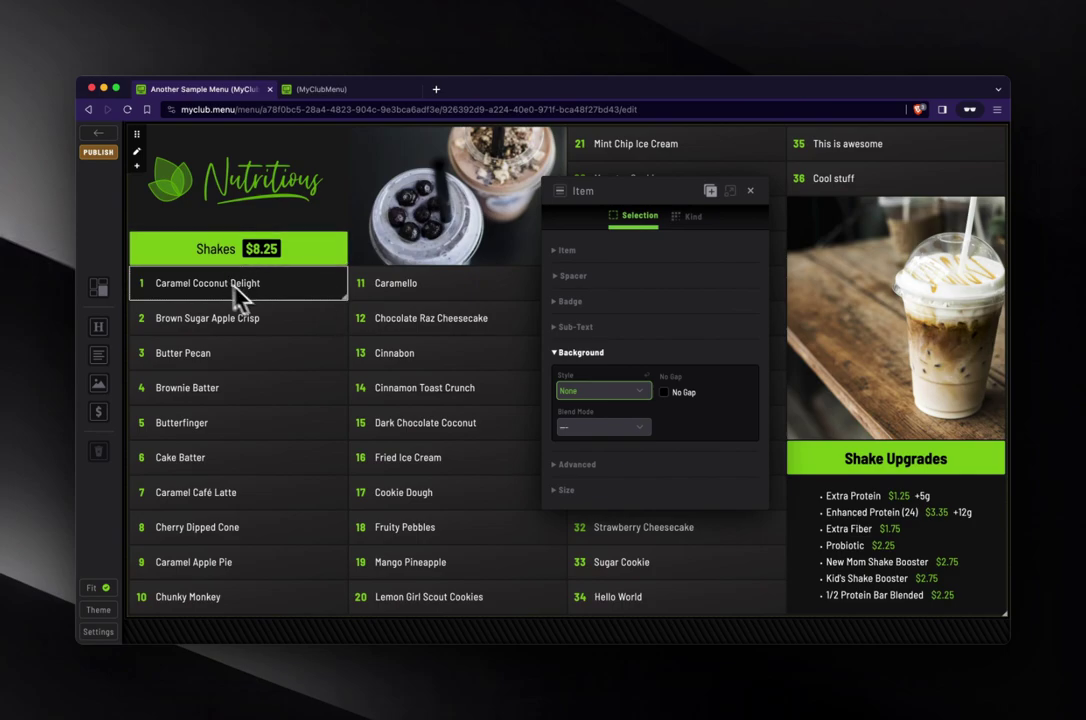
- Give Caramel Coconut Delight a gradient background from light red to dark red
left_click(603, 390)
left_click(605, 430)
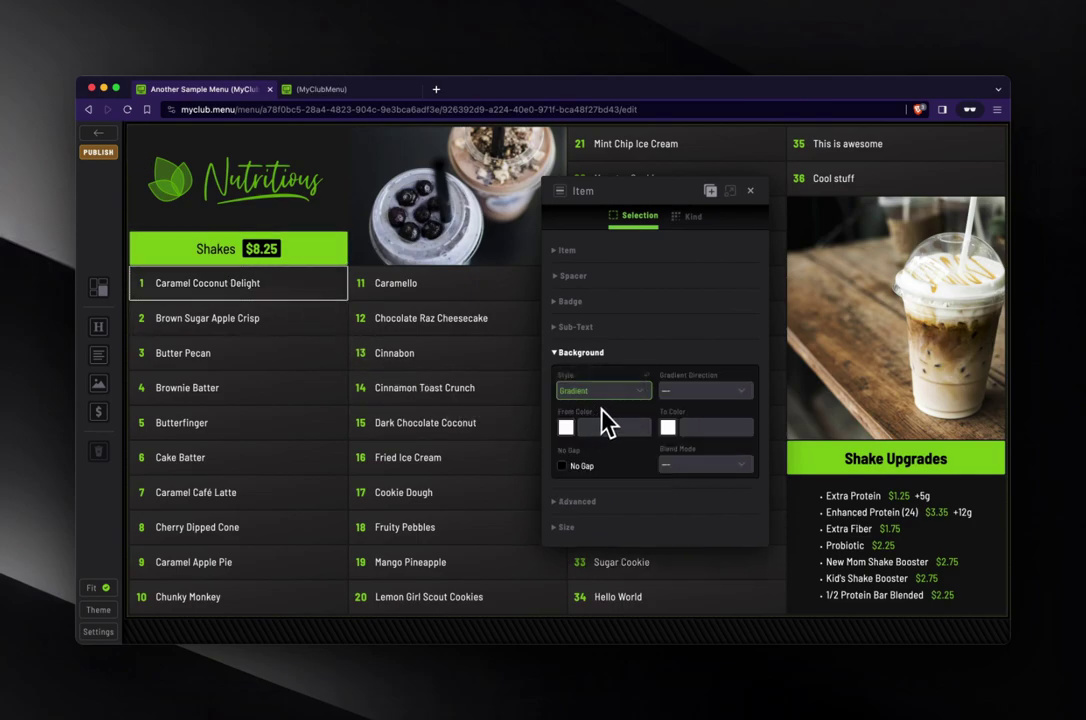
left_click(584, 424)
left_click(584, 427)
left_click(623, 468)
left_click(676, 430)
left_click(761, 480)
left_click(690, 428)
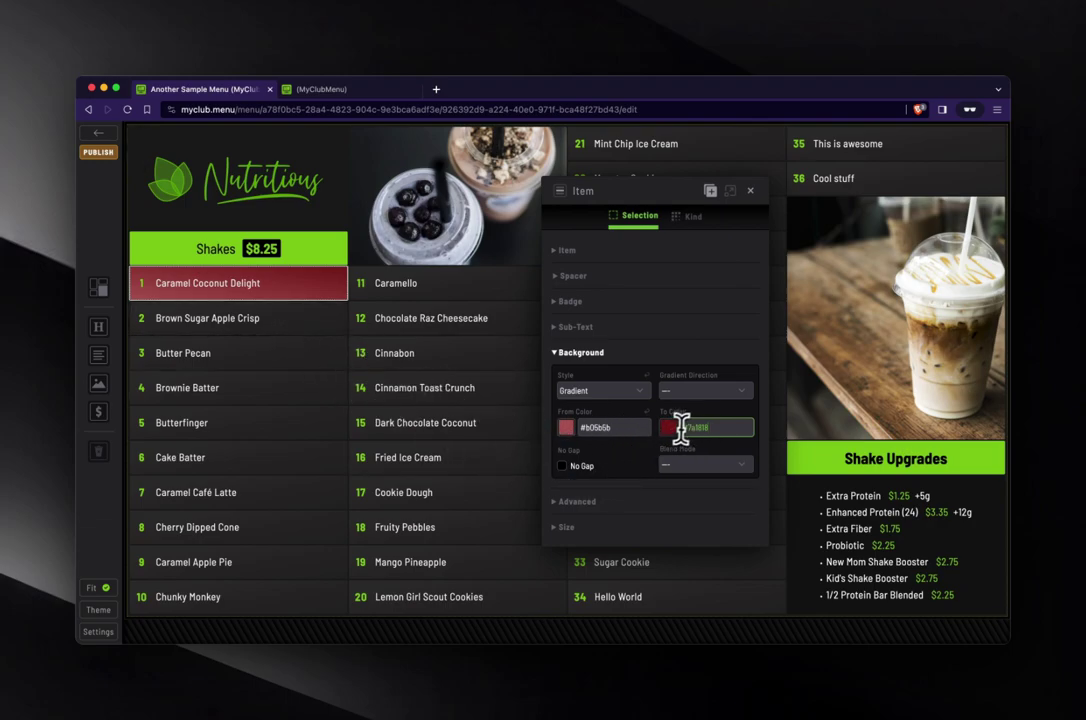
- Clear the gradient colours (end colour #7a1818) and remove the gradient background style
left_click_drag(684, 429, 726, 428)
left_click(648, 414)
left_click(647, 377)
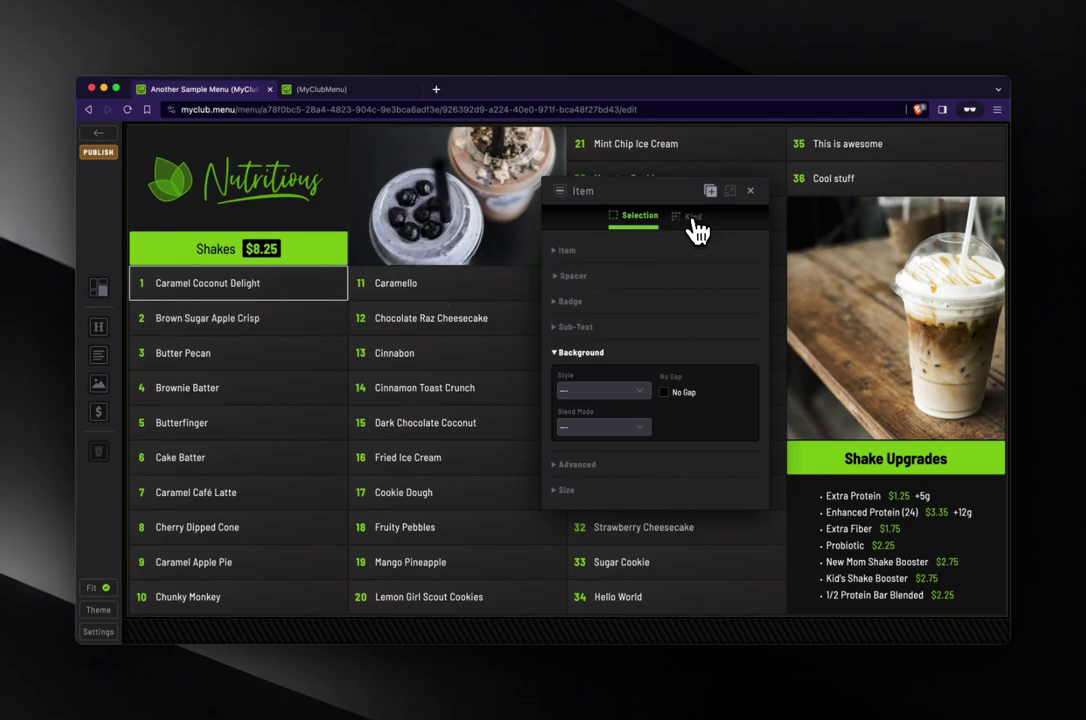
left_click(572, 252)
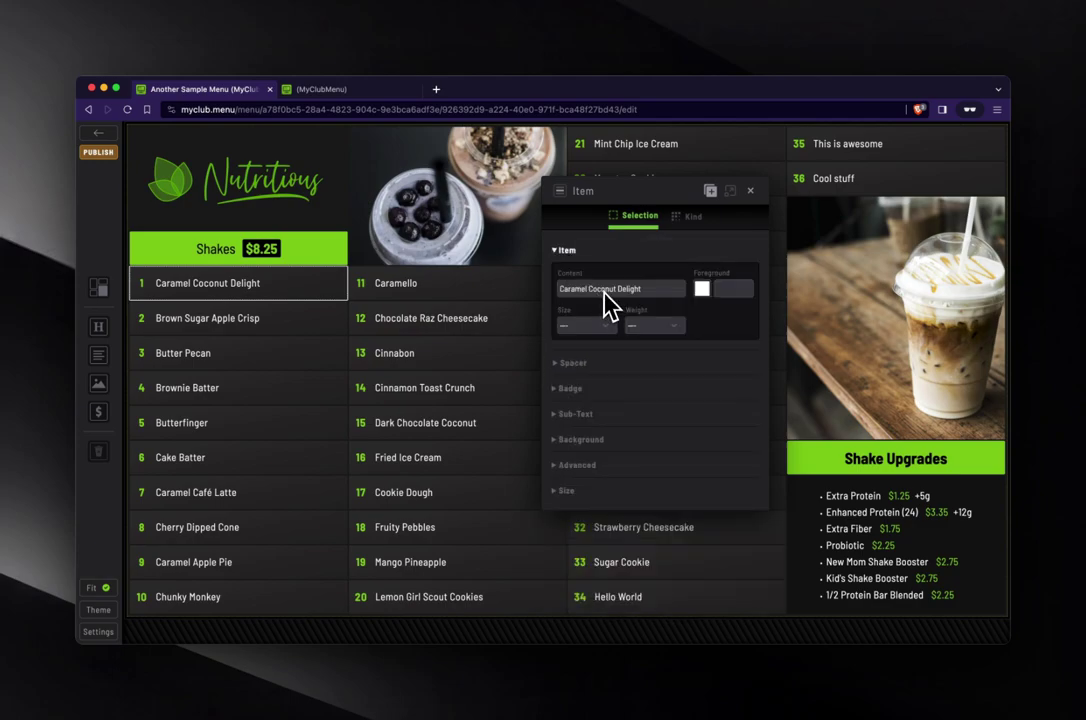
left_click(702, 289)
left_click(788, 311)
left_click(750, 292)
left_click(699, 285)
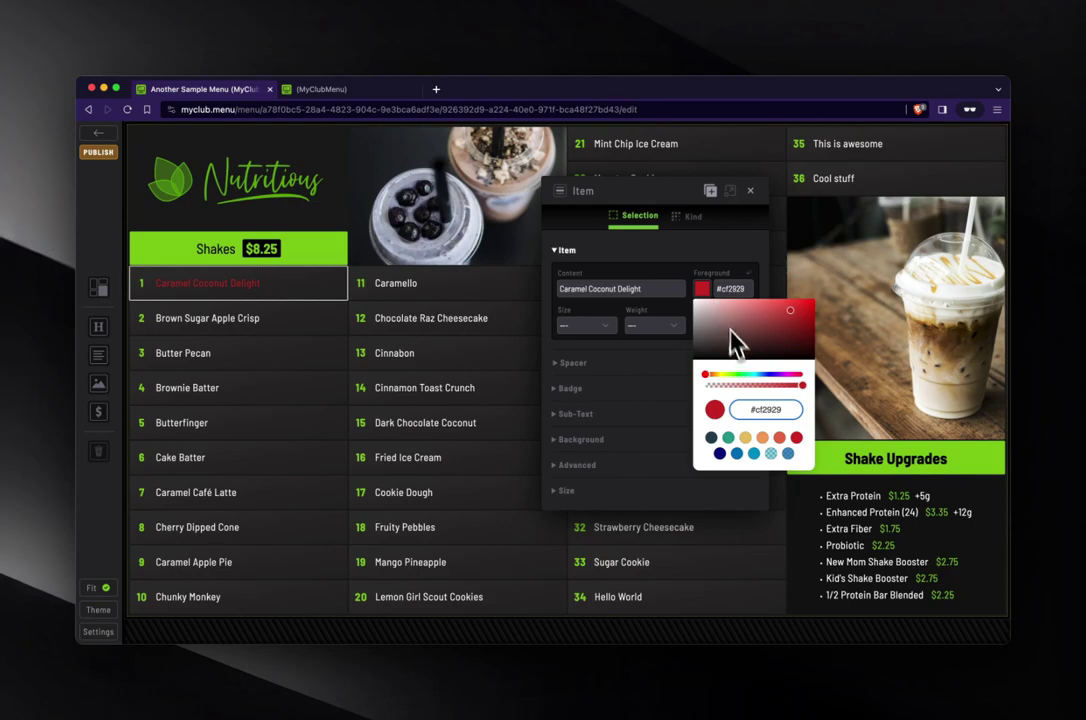
left_click(749, 276)
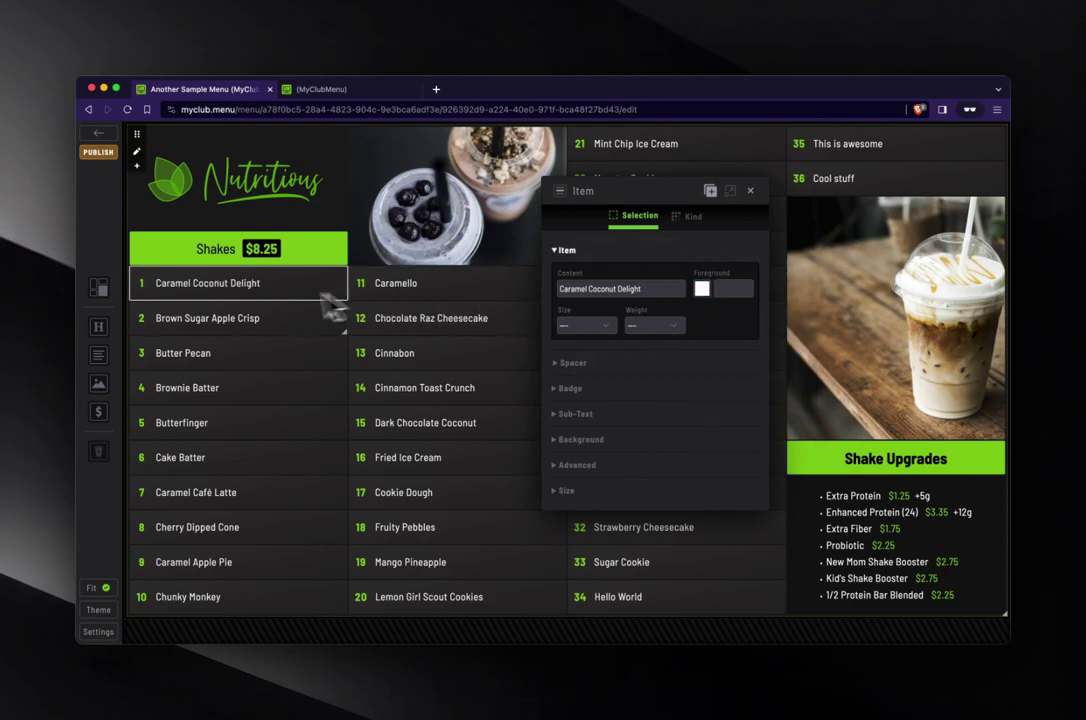
left_click(692, 218)
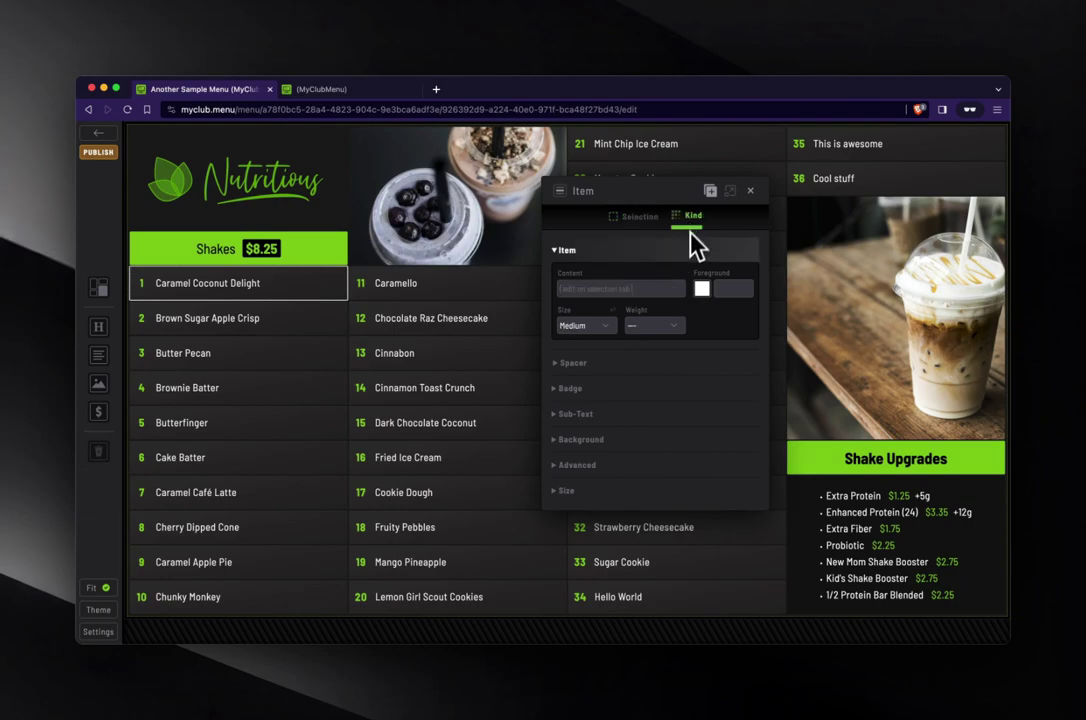
left_click(702, 288)
left_click(800, 308)
left_click(745, 289)
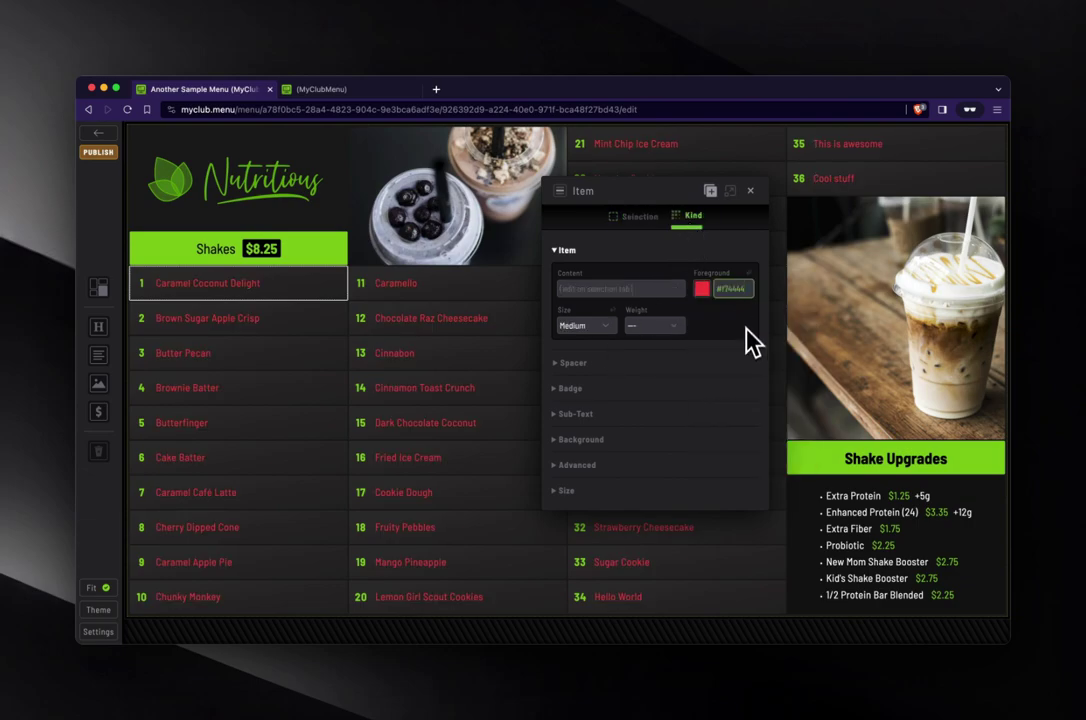
left_click(603, 330)
left_click(606, 342)
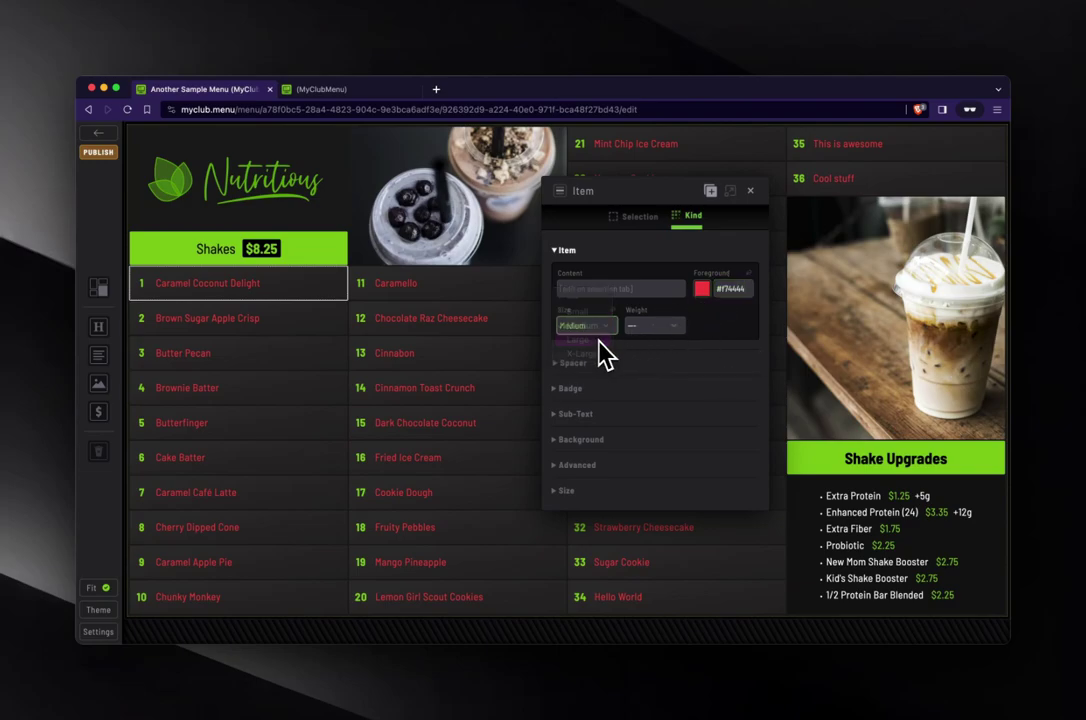
left_click(703, 288)
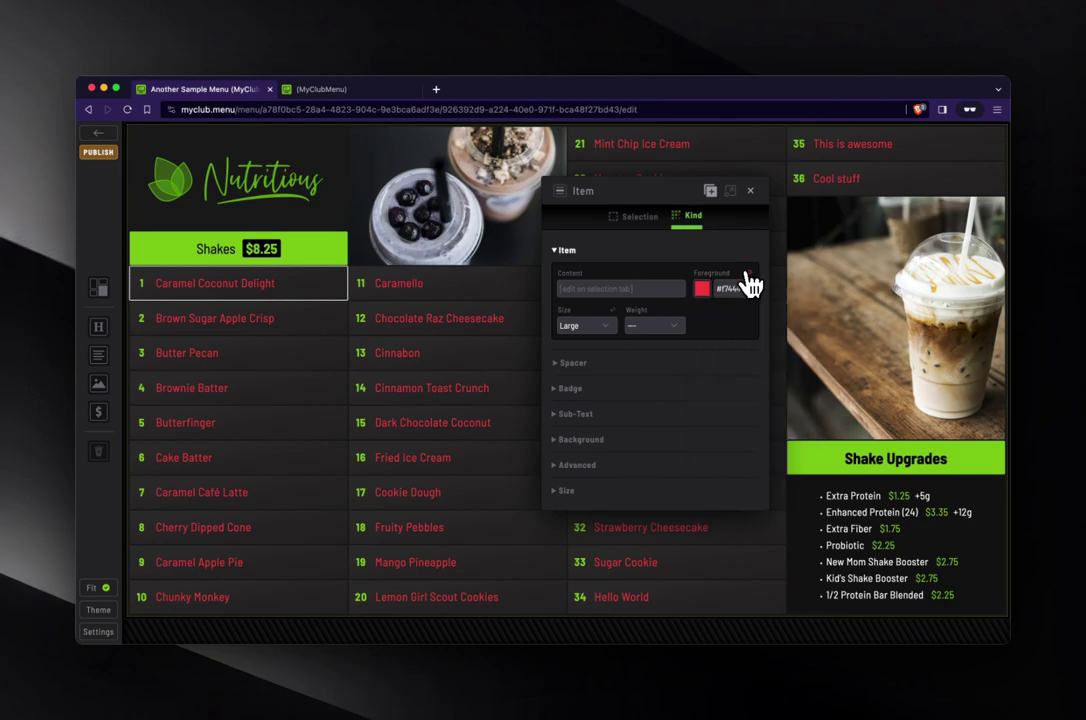
left_click(749, 274)
left_click(613, 311)
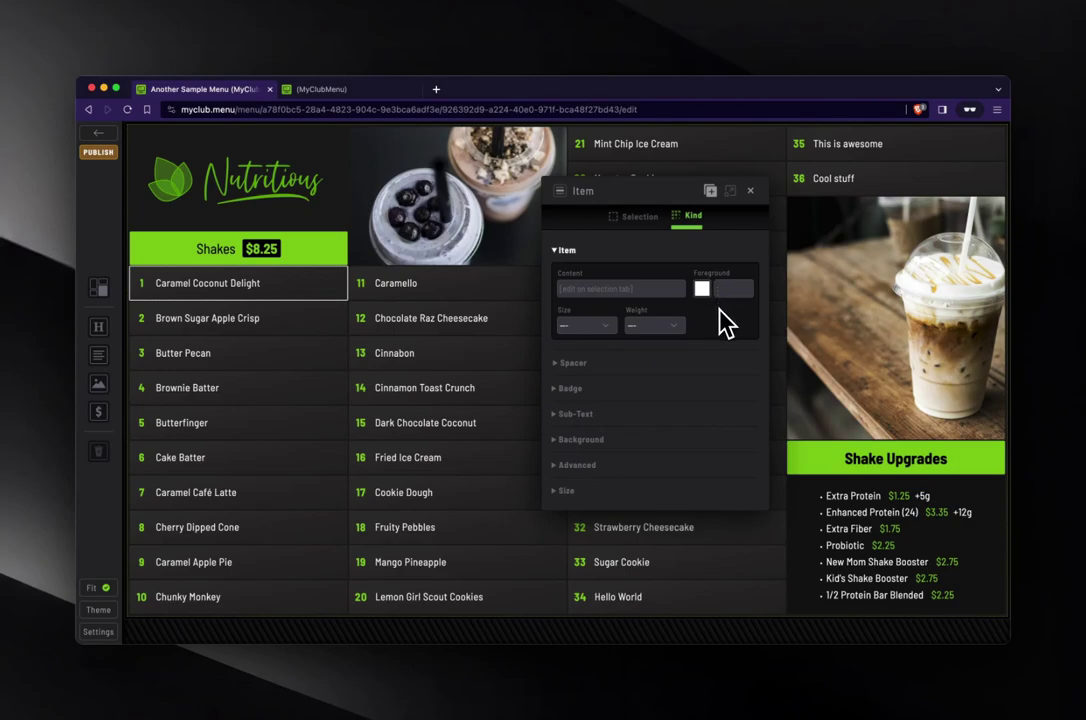
- Duplicate Caramel Coconut Delight, then delete the duplicate copy
left_click(711, 192)
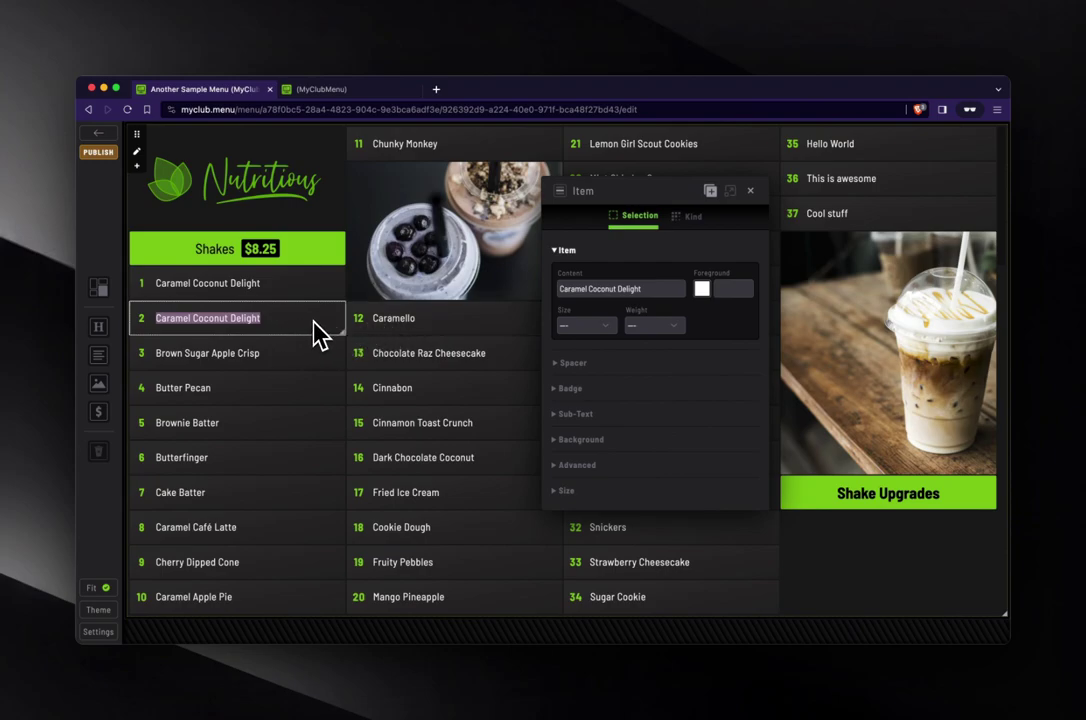
left_click(318, 333)
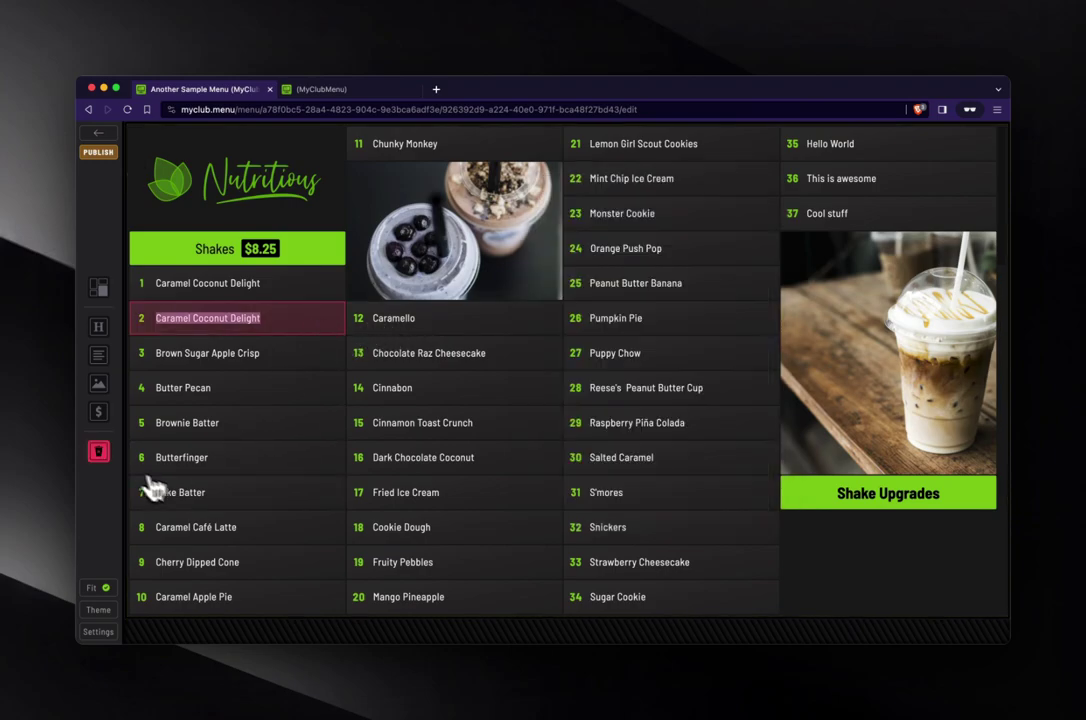
left_click(101, 455)
left_click(645, 177)
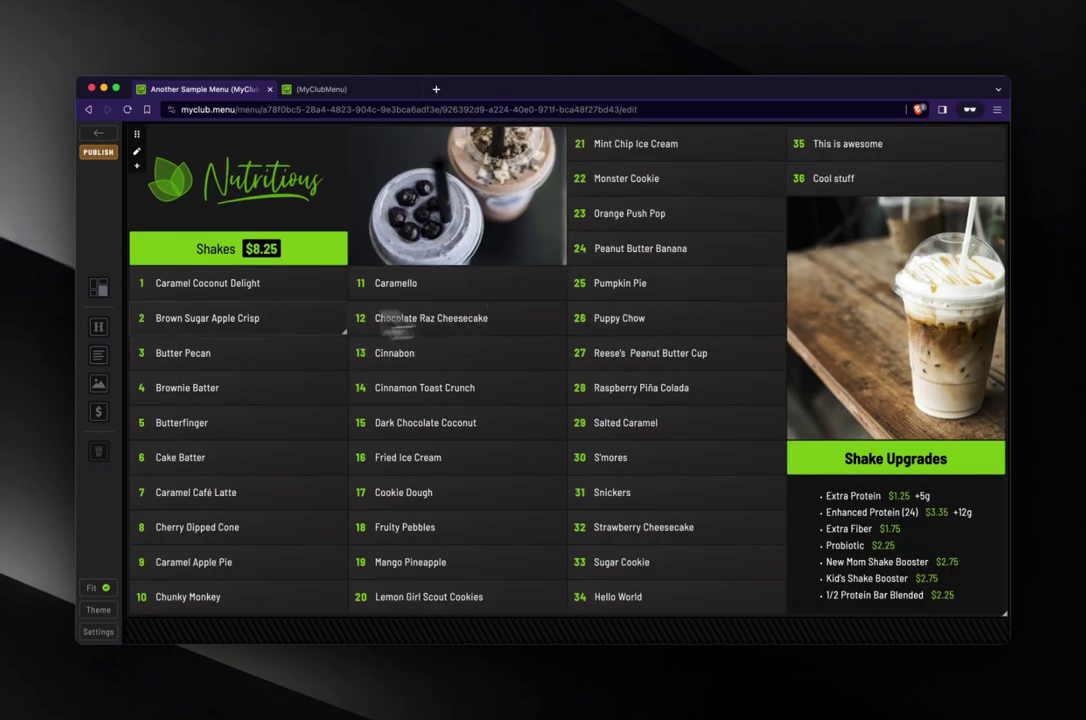
- Select Caramel Coconut Delight, Butter Pecan, Butterfinger, Cinnabon, Raspberry Piña Colada and Puppy Chow, then cancel their deletion
left_click(250, 293, "shift")
left_click(242, 352, "shift")
left_click(274, 424, "shift")
left_click(455, 355, "shift")
left_click(625, 390, "shift")
left_click(660, 320, "shift")
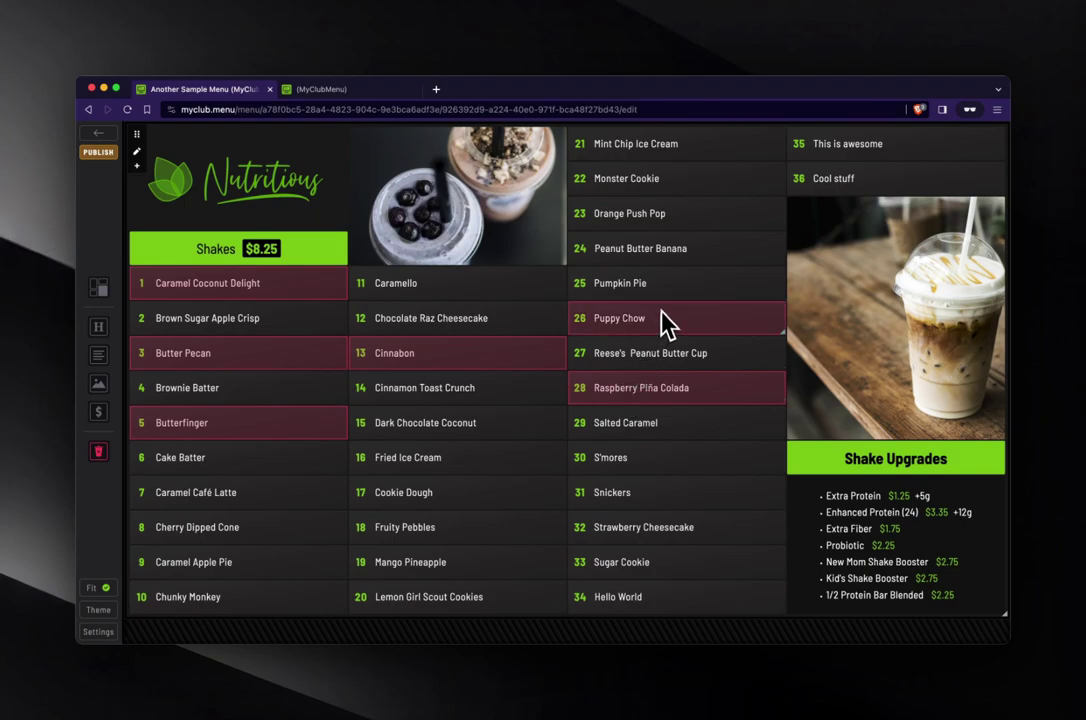
left_click(99, 455)
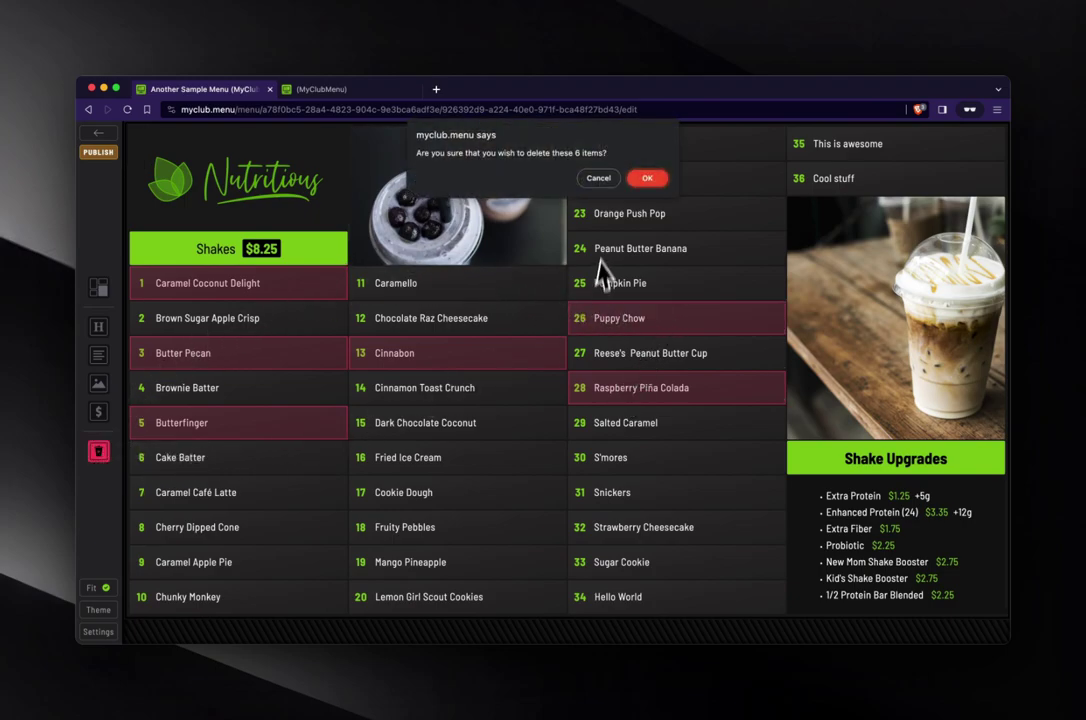
left_click(618, 182)
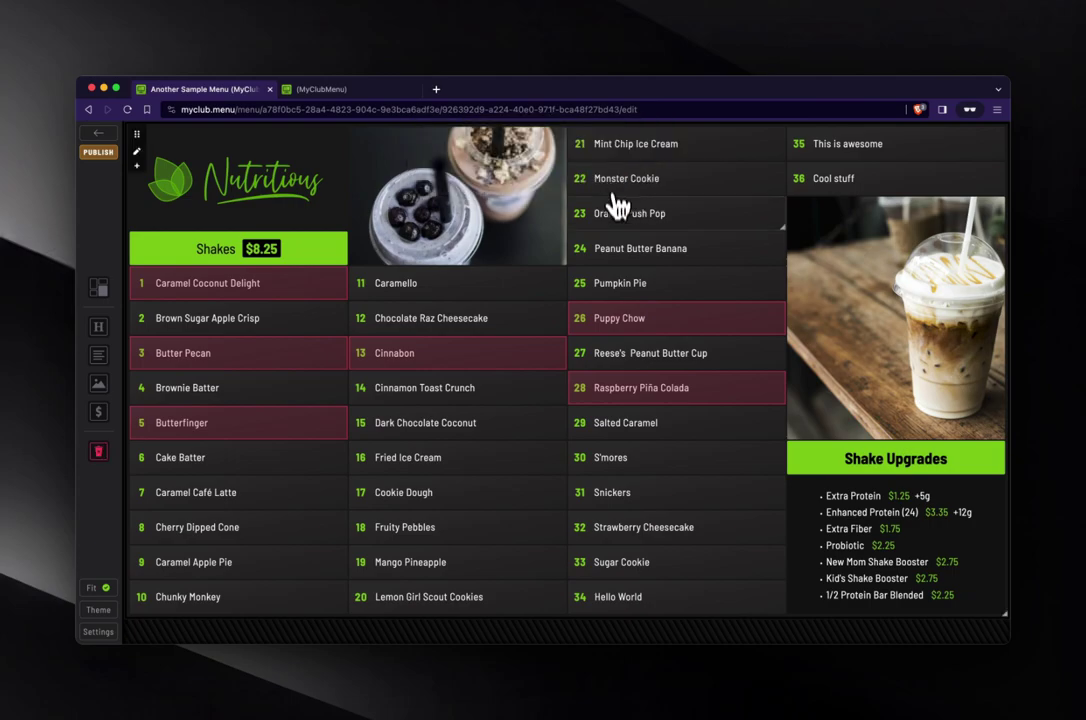
- Publish the menu and watch the TV display rotate between the photo and shake menus
left_click(104, 153)
left_click(385, 89)
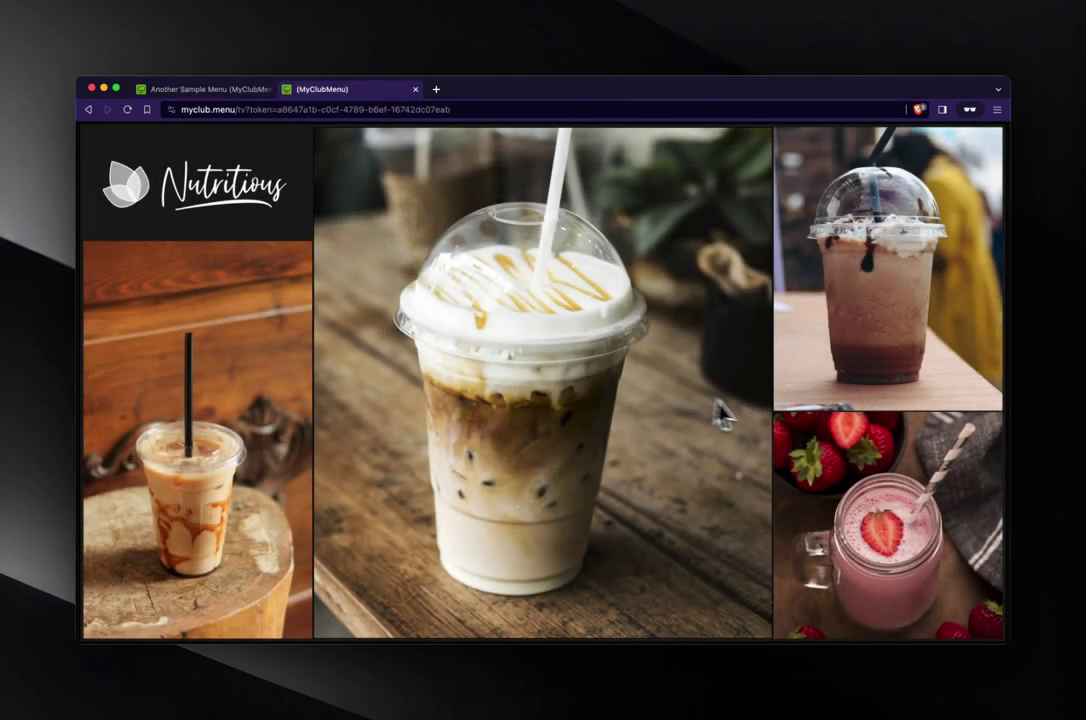